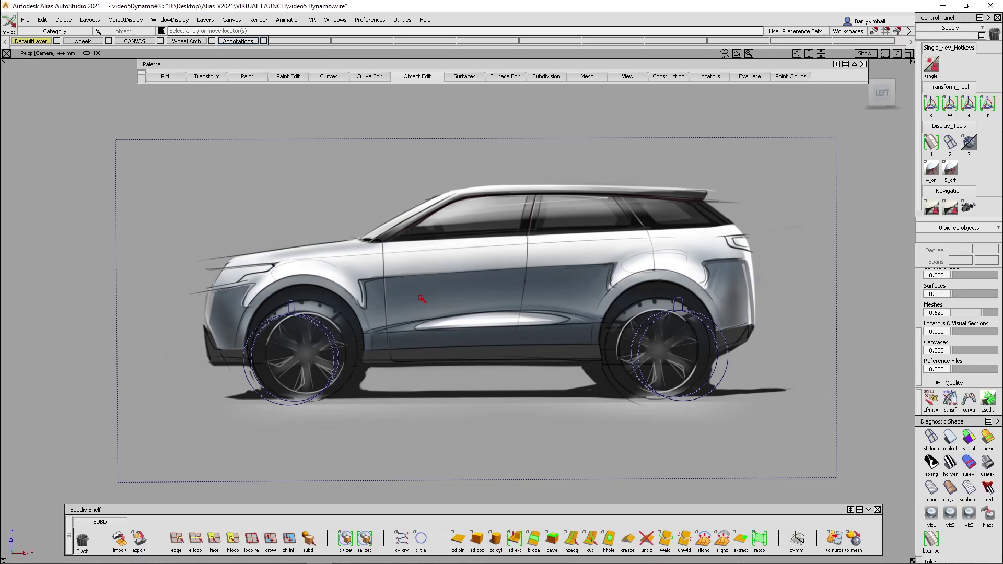
Step: Import Subdiv-Wheel-Arch-1.0.wire from the Subdiv Wheel Arch folder in C:\Program Files\Autodesk\AliasAutoStudio2021\Dynamo\Sample Files
left_click_drag(422, 298, 418, 340, "alt+shift")
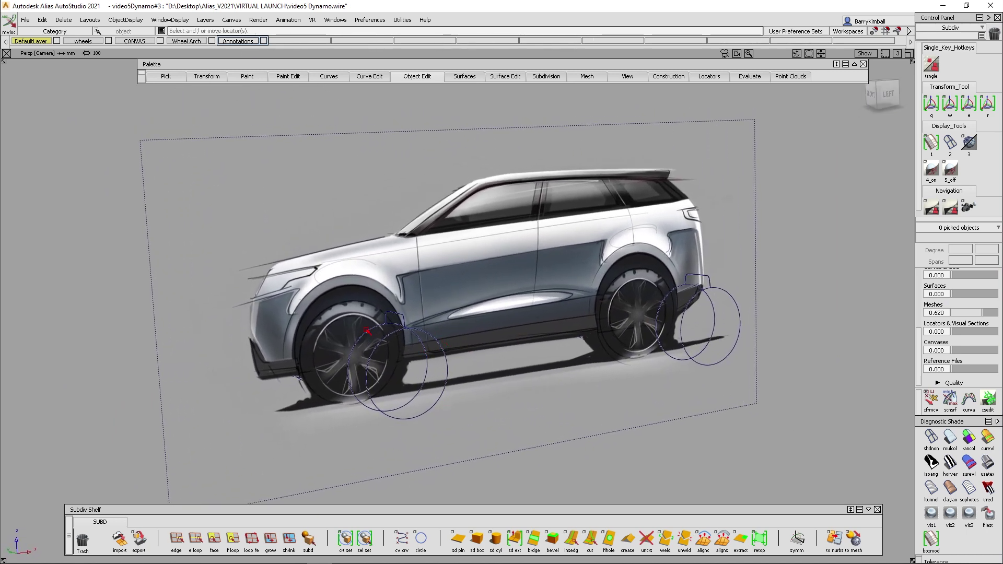
left_click_drag(488, 307, 482, 322, "alt+shift")
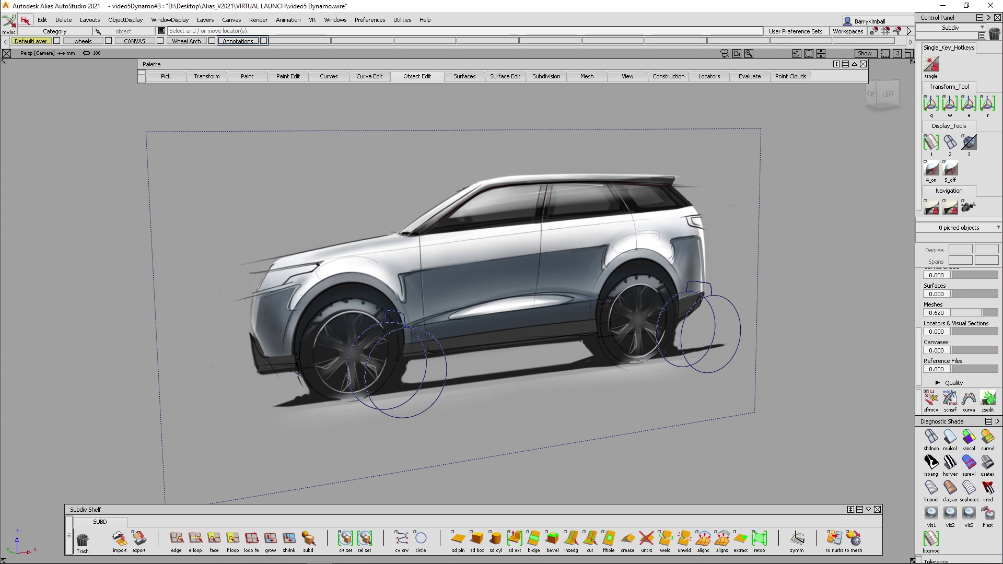
left_click(26, 20)
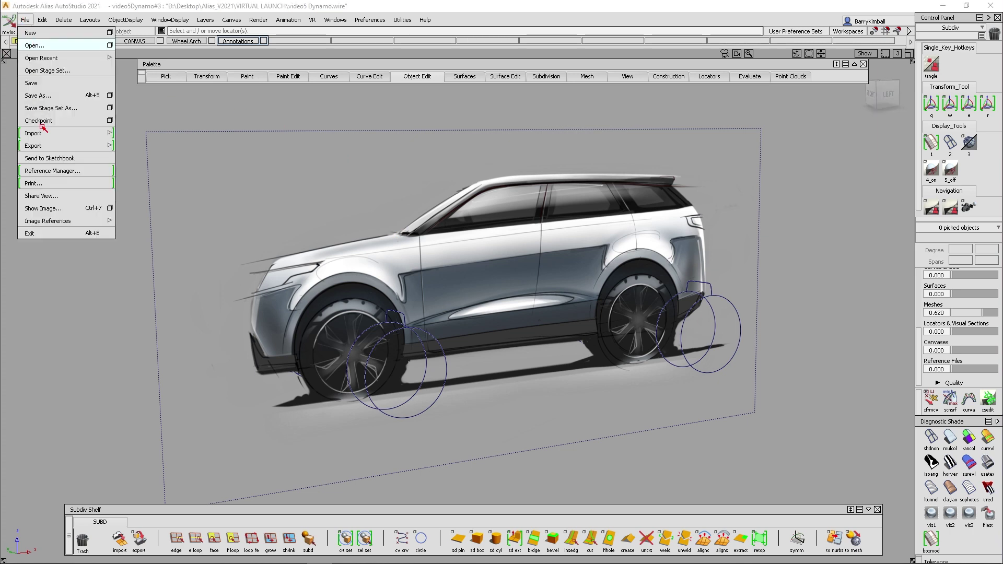
mouse_move(44, 134)
left_click(183, 134)
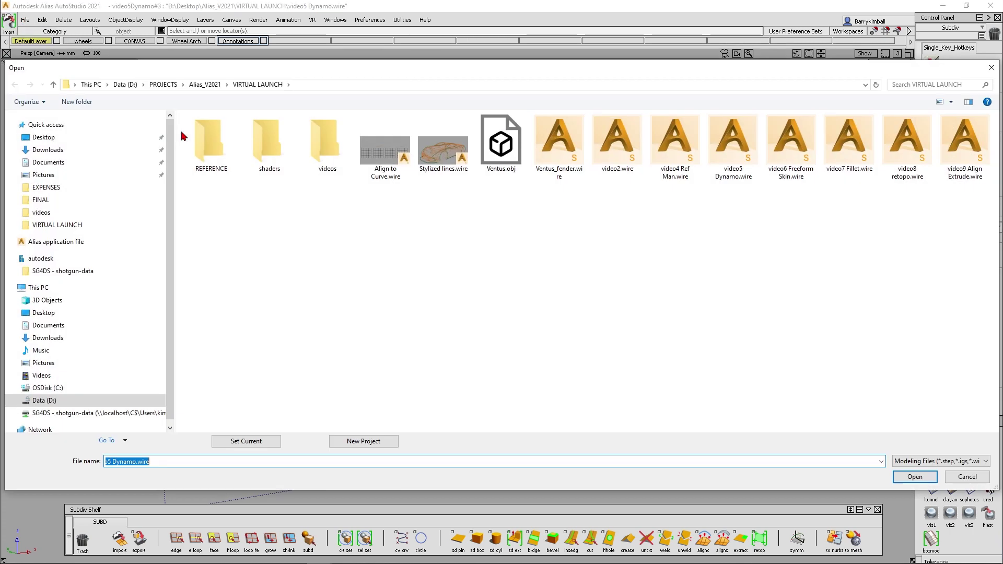
left_click(302, 84)
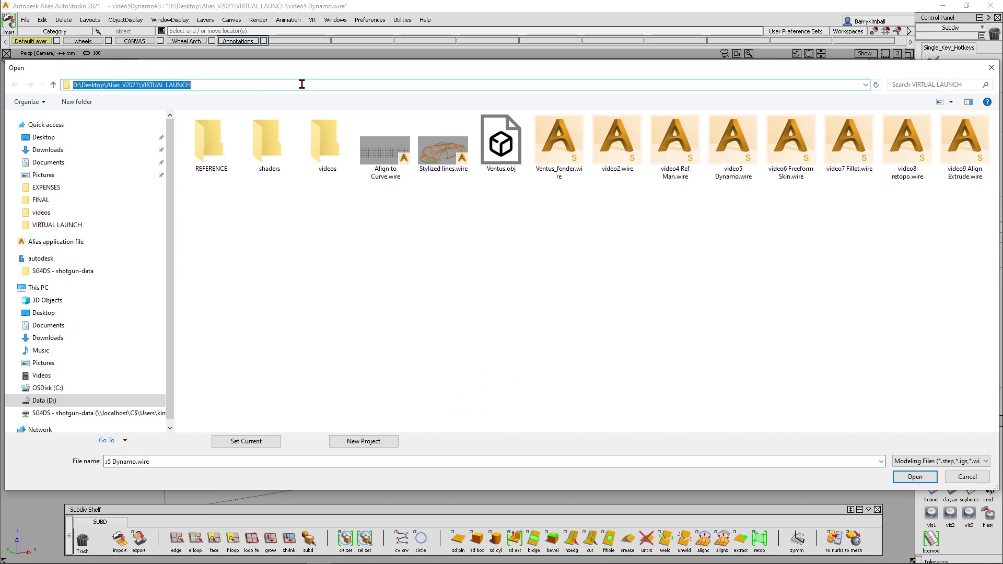
type("C:\\Program Files\\Autodesk\\AliasAutoStudio2021\\Dynamo\\Sample Files")
key("Return")
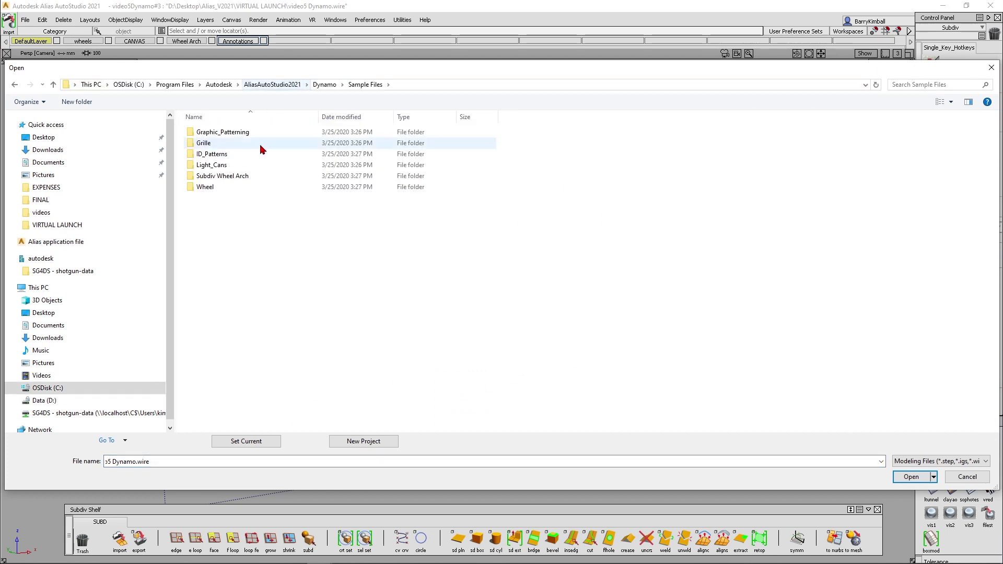
double_click(194, 177)
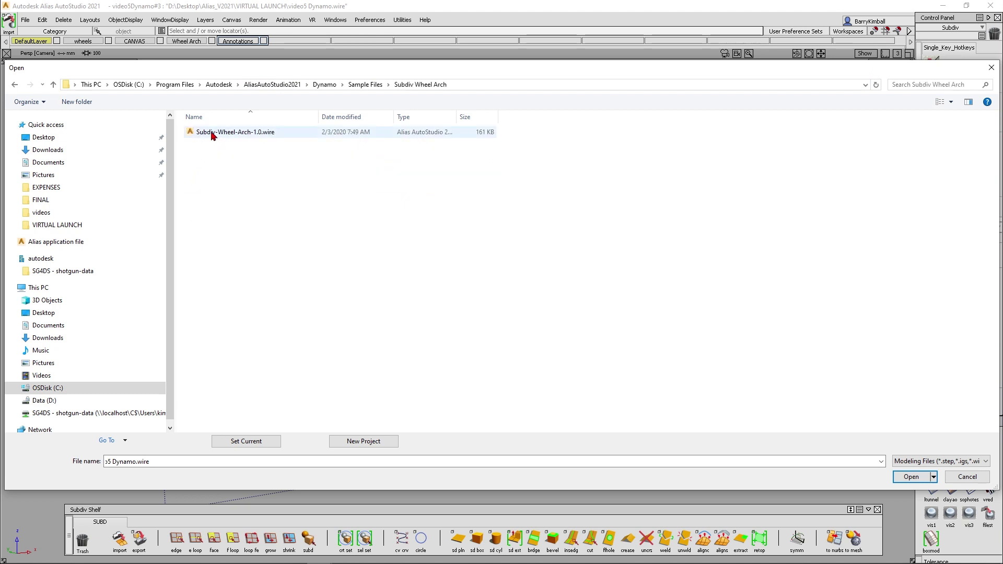
double_click(211, 133)
Step: Hide the canvas planes and shade the model in random colours to examine the imported wheel arch and its annotations
mouse_move(392, 336)
left_mouse_down("alt+shift")
mouse_move(571, 347)
mouse_move(450, 345)
left_mouse_up("alt+shift")
left_click(865, 53)
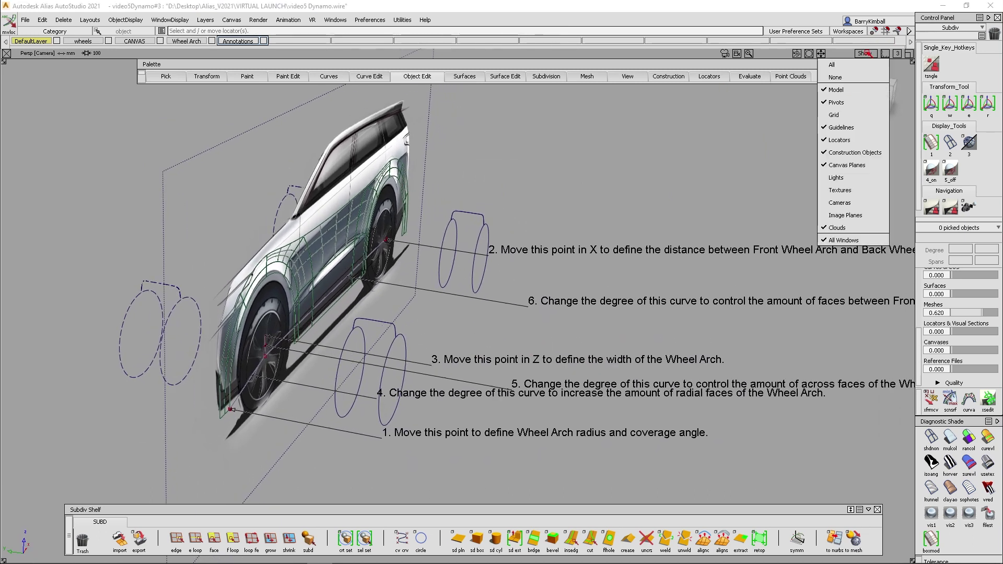
left_click(846, 169)
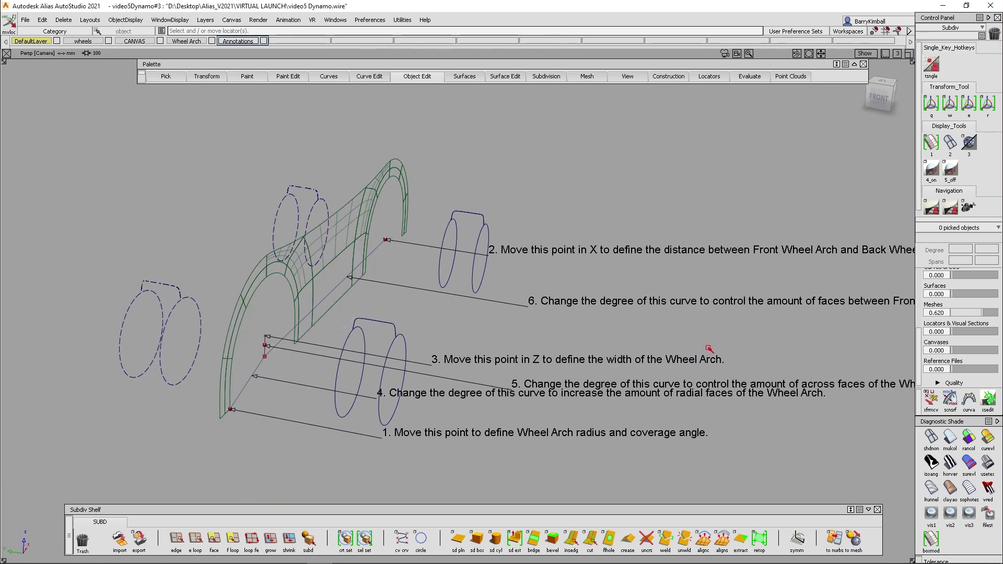
left_click(965, 443)
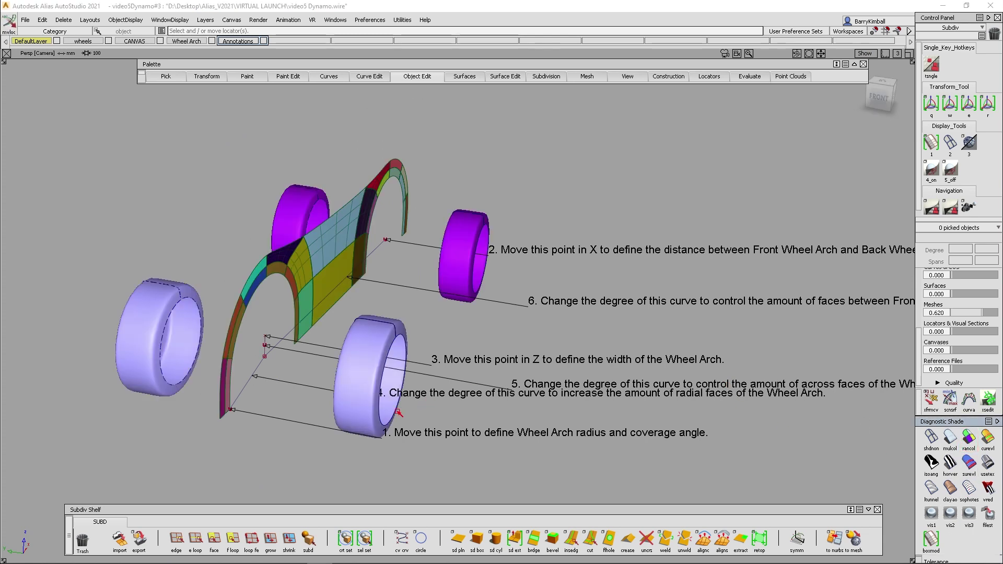
left_click_drag(400, 411, 349, 329, "alt+shift")
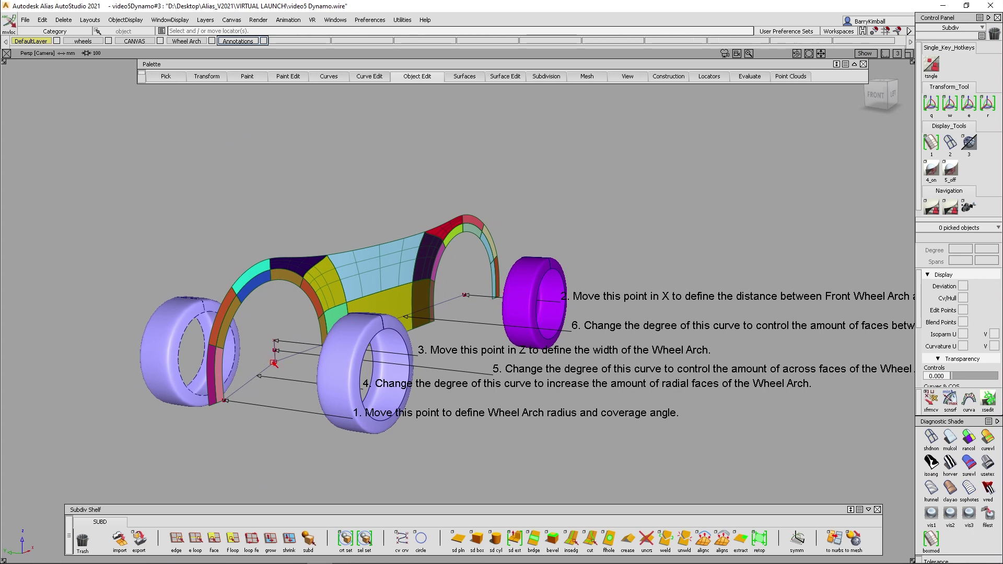
left_click_drag(650, 373, 359, 403, "alt+shift")
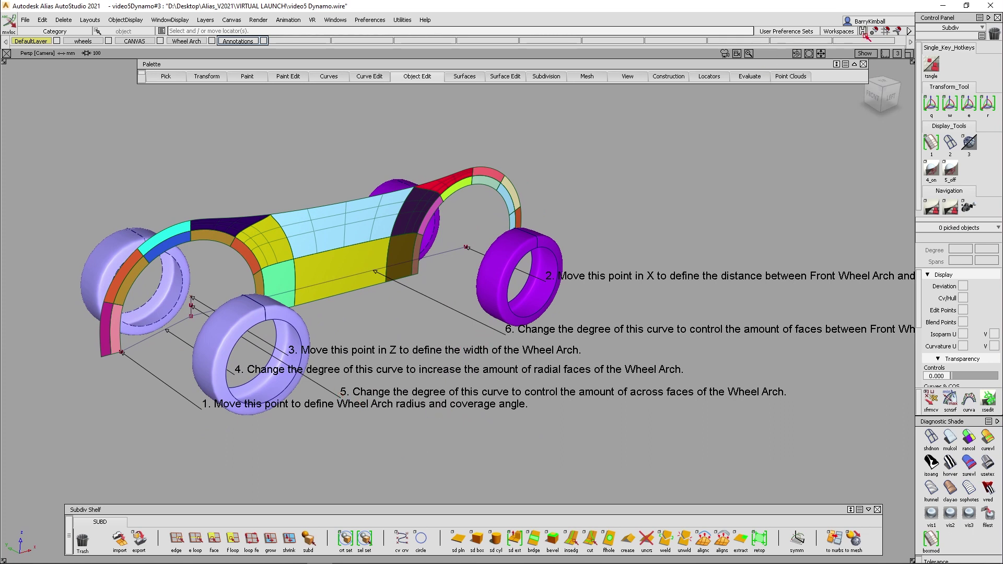
Step: Display the canvas planes again and turn off the random-colour shading
left_click(863, 54)
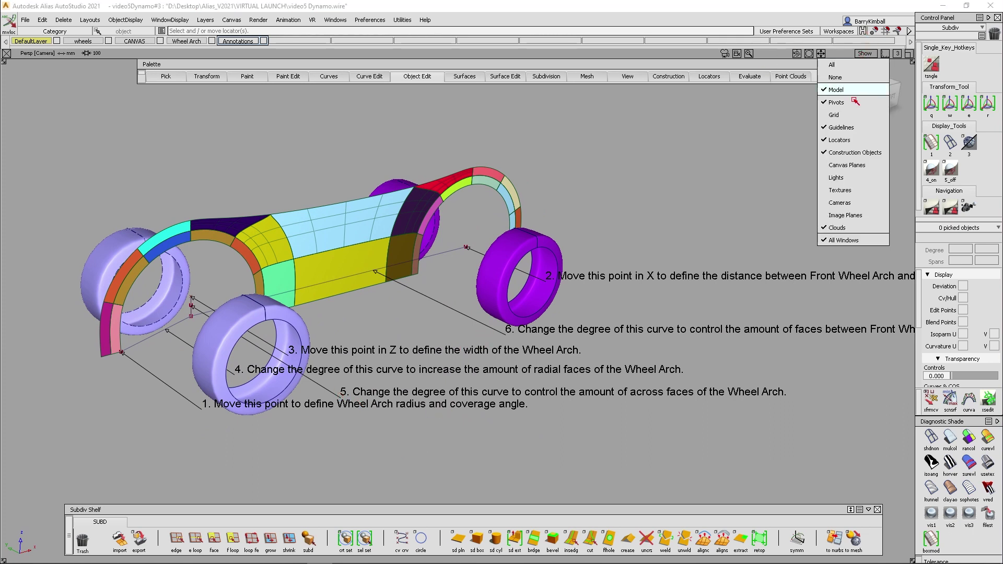
left_click(847, 165)
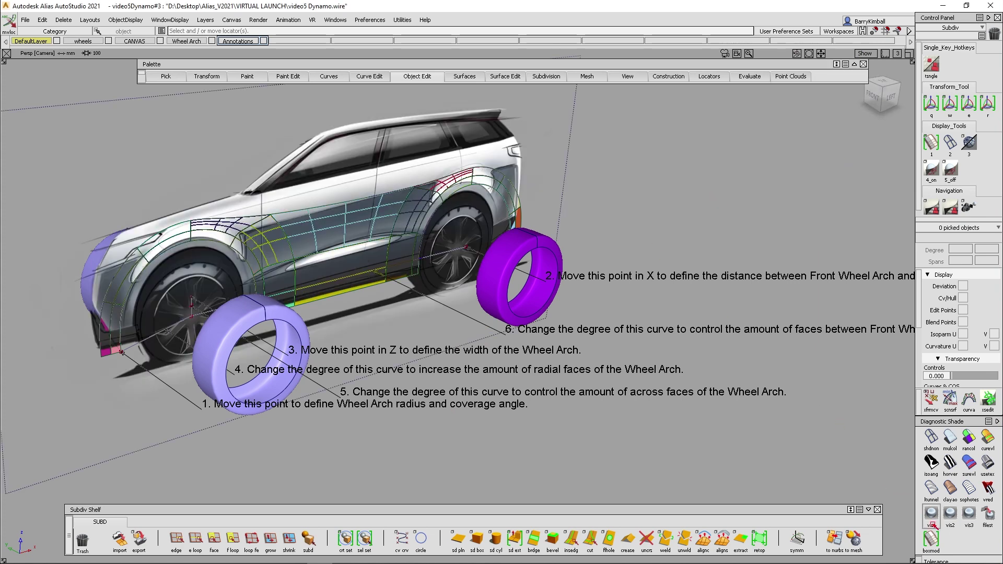
left_click(931, 437)
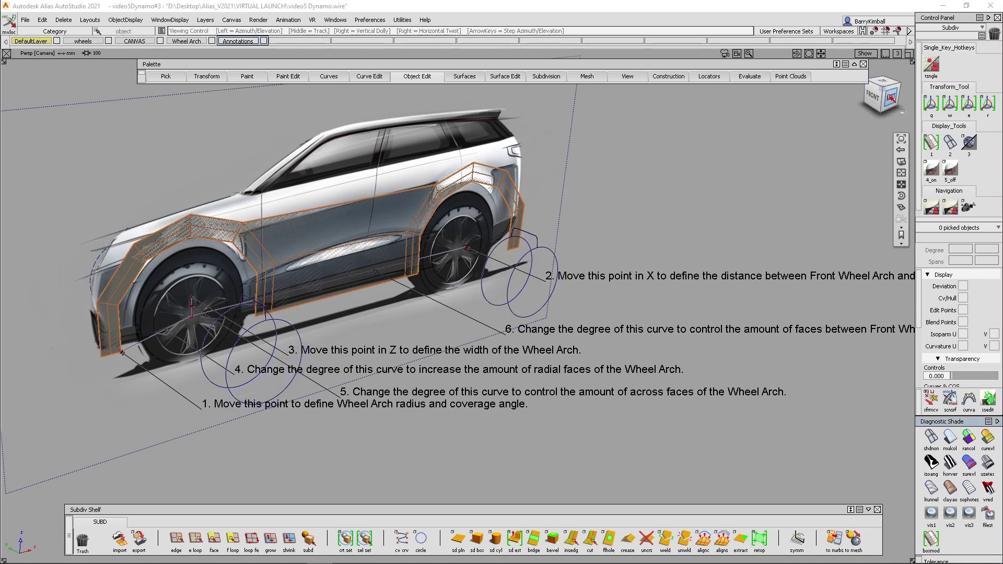
Step: View the car orthographically from the left, show the subdivision wheel arch smoothed and switch on the shaded display
left_click(891, 97)
right_click_drag(453, 496, 451, 446, "alt+shift")
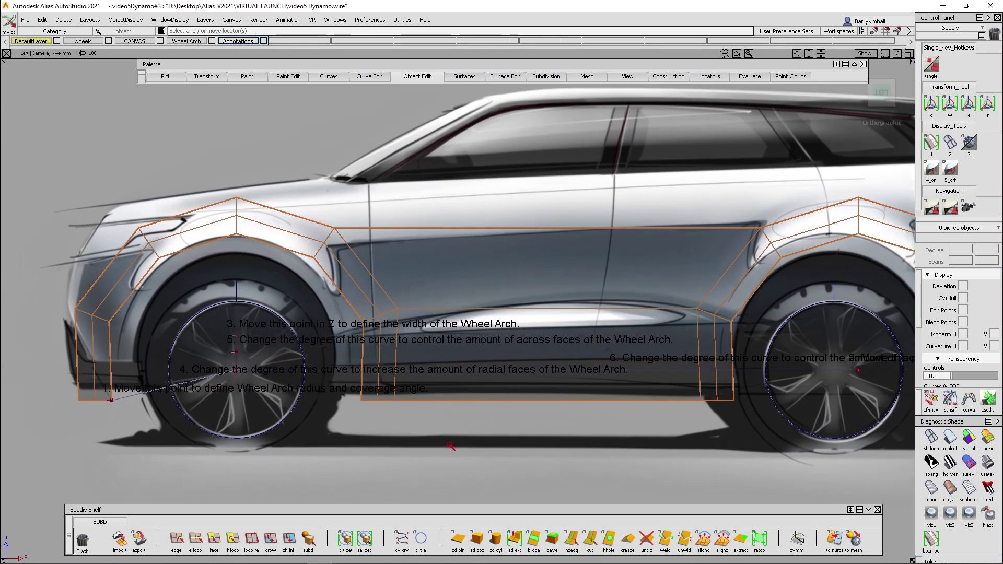
key("1")
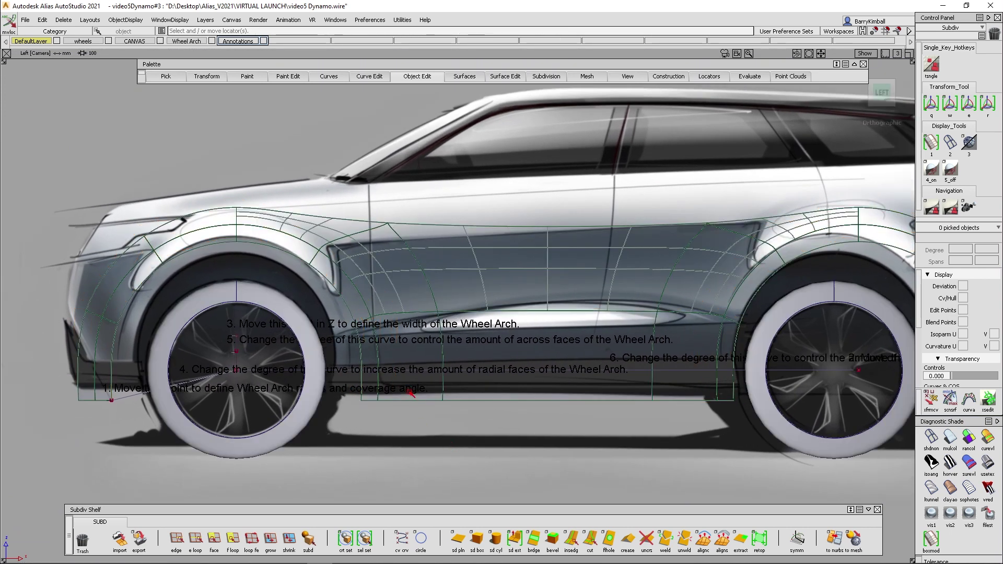
key("5")
key("4")
right_click_drag(296, 325, 385, 327, "alt+shift")
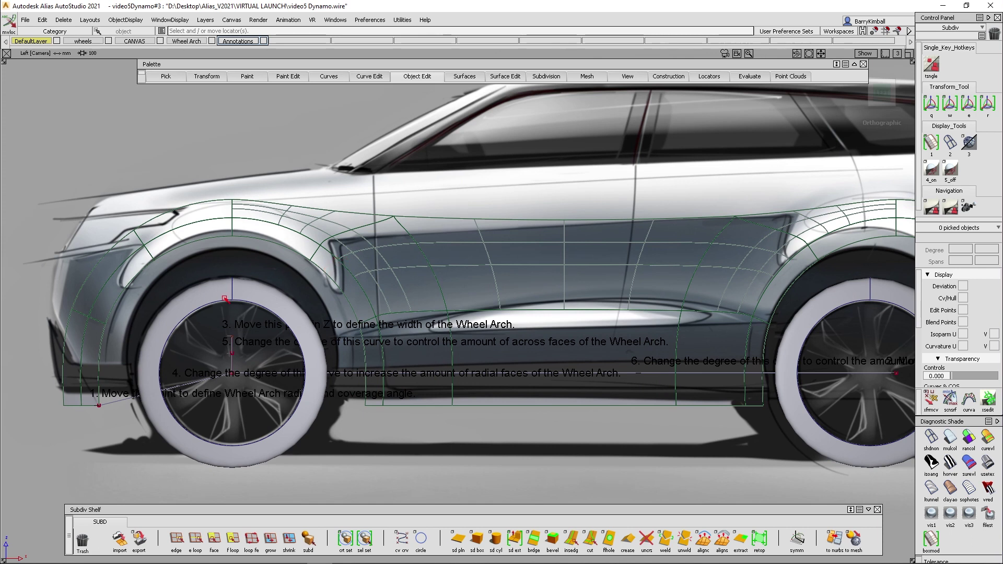
Step: Pick the control point that defines the wheel arch radius and coverage angle and start transforming it
left_click(81, 425, "ctrl+shift")
left_click_drag(93, 428, 95, 430, "ctrl+shift")
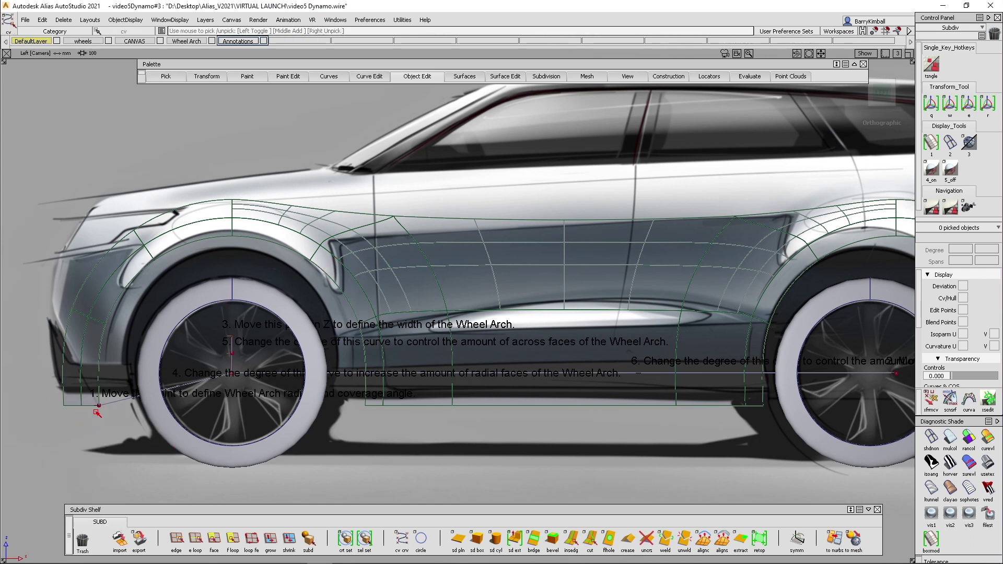
left_click(100, 401)
middle_click(112, 444, "ctrl+shift")
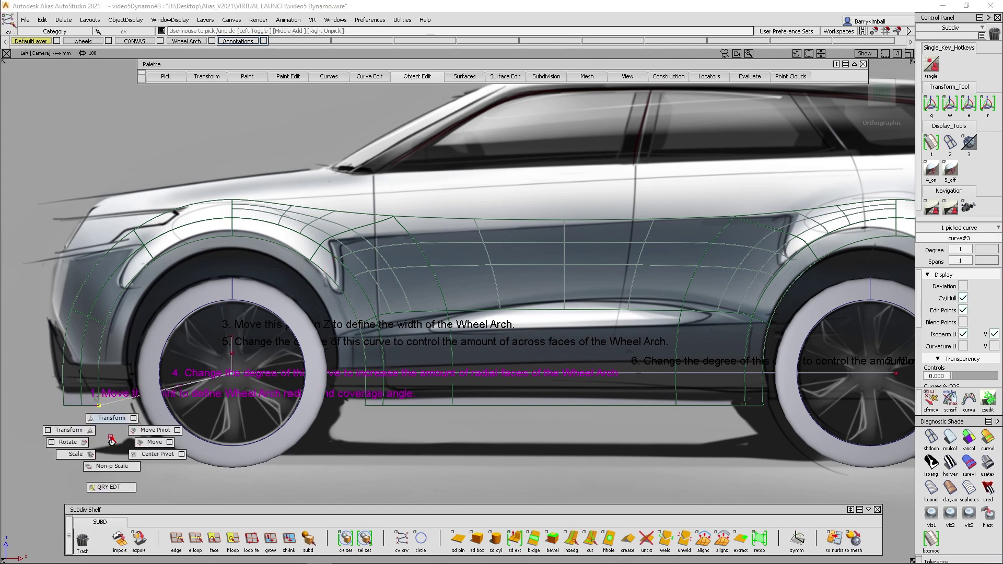
middle_click_drag(110, 438, 110, 425, "ctrl+shift")
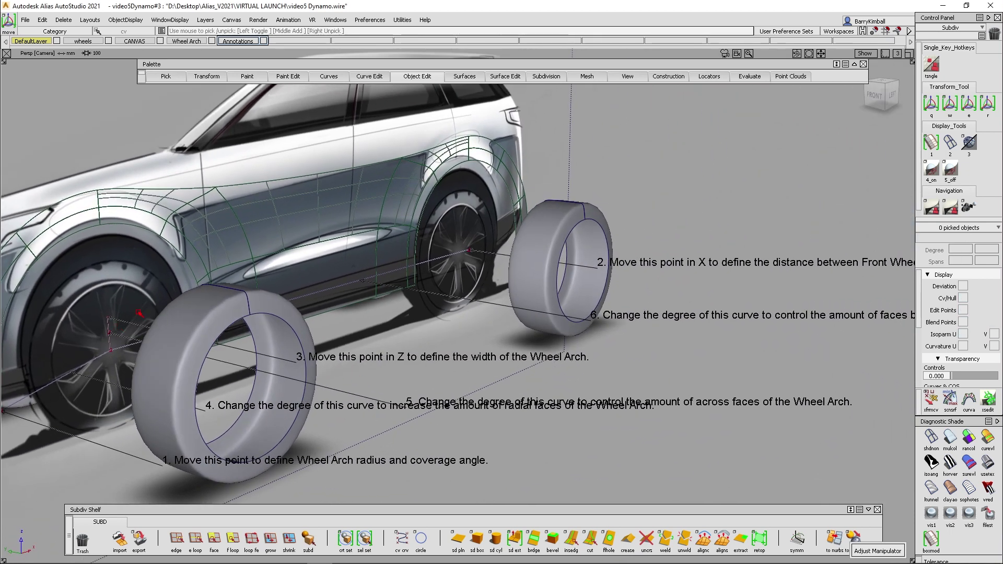
Step: Hide the locators so the numbered instruction notes are no longer displayed over the model
left_click(866, 53)
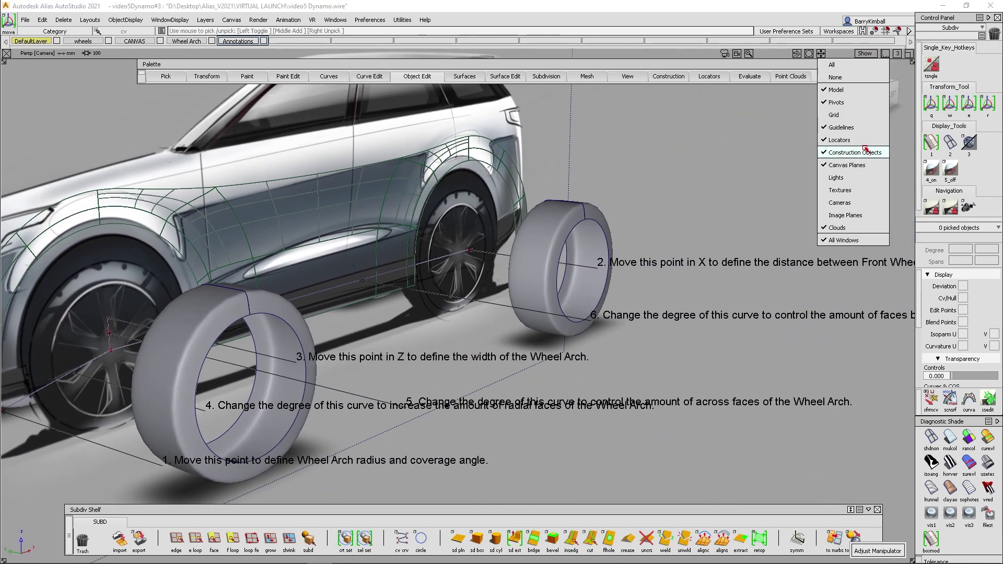
left_click(857, 138)
middle_click_drag(296, 368, 512, 333, "alt+shift")
Step: Pick the three wheel arch control curves and move them in Y to line the arch up with the wheels' outer faces
left_click_drag(284, 280, 285, 280, "ctrl+shift")
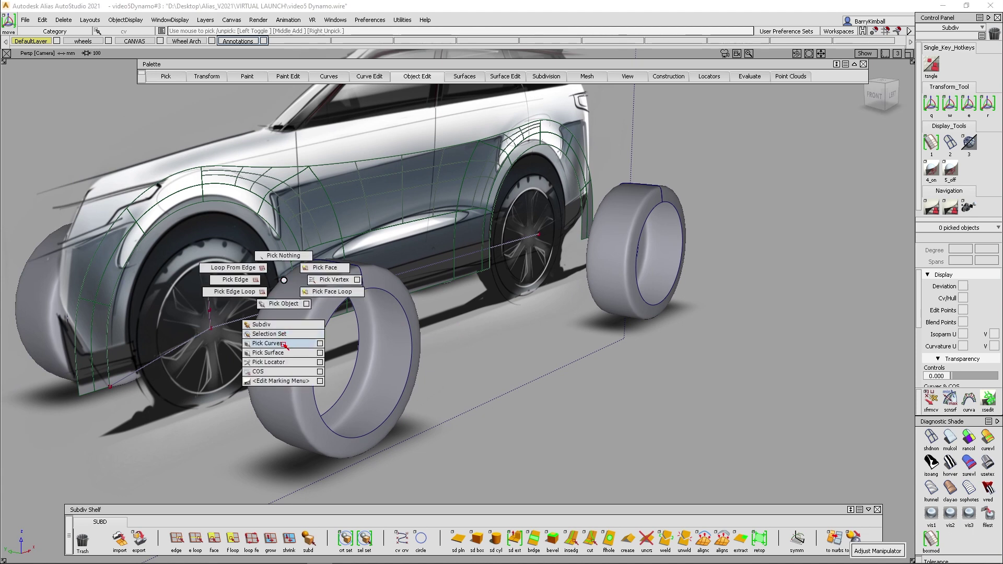
left_click_drag(284, 344, 284, 345, "ctrl+shift")
left_click_drag(202, 340, 216, 308)
middle_click_drag(204, 428, 203, 405, "ctrl+shift")
middle_click_drag(127, 448, 272, 470)
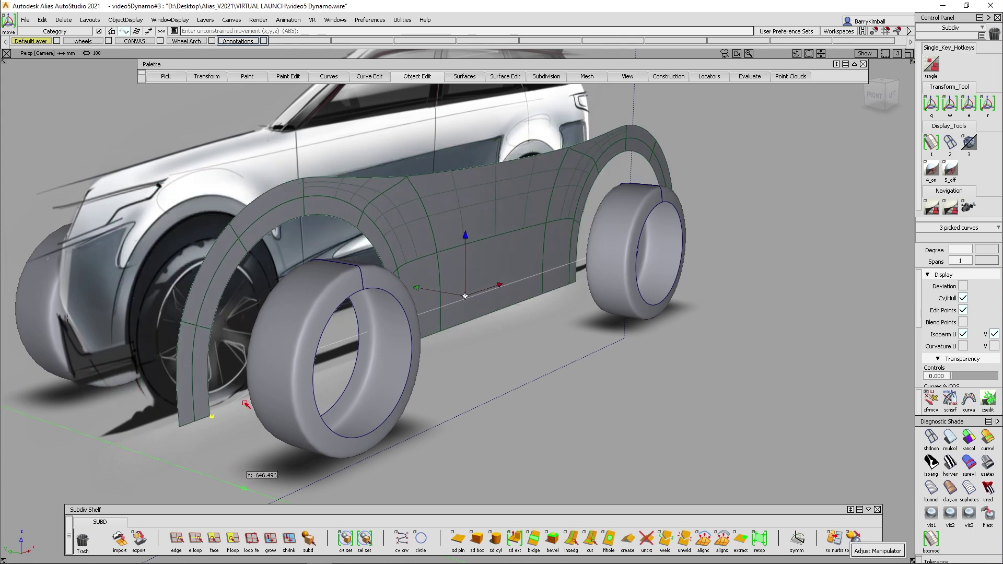
left_click_drag(225, 412, 459, 422, "alt+shift")
middle_click_drag(484, 426, 540, 399)
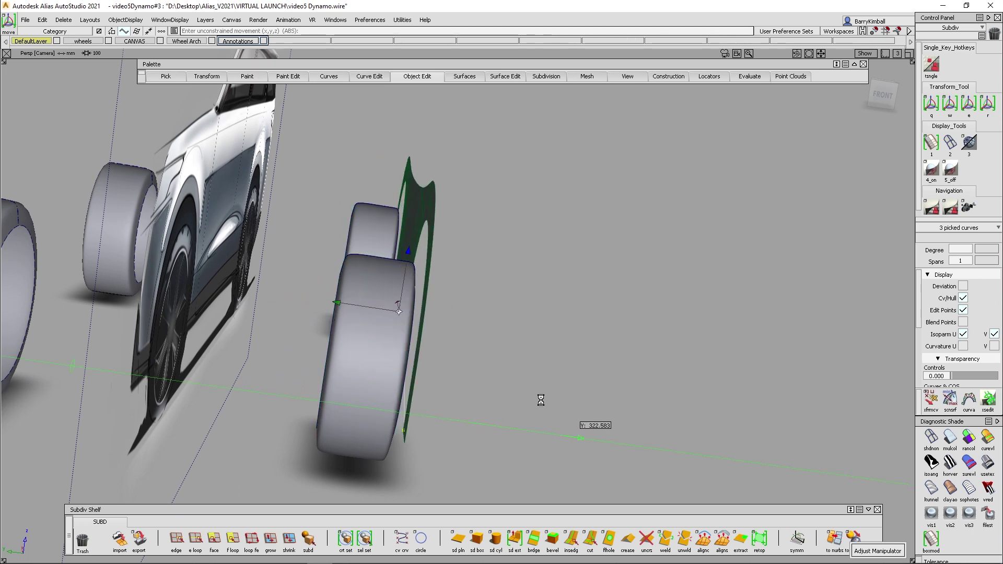
left_click_drag(540, 398, 537, 401, "alt+shift")
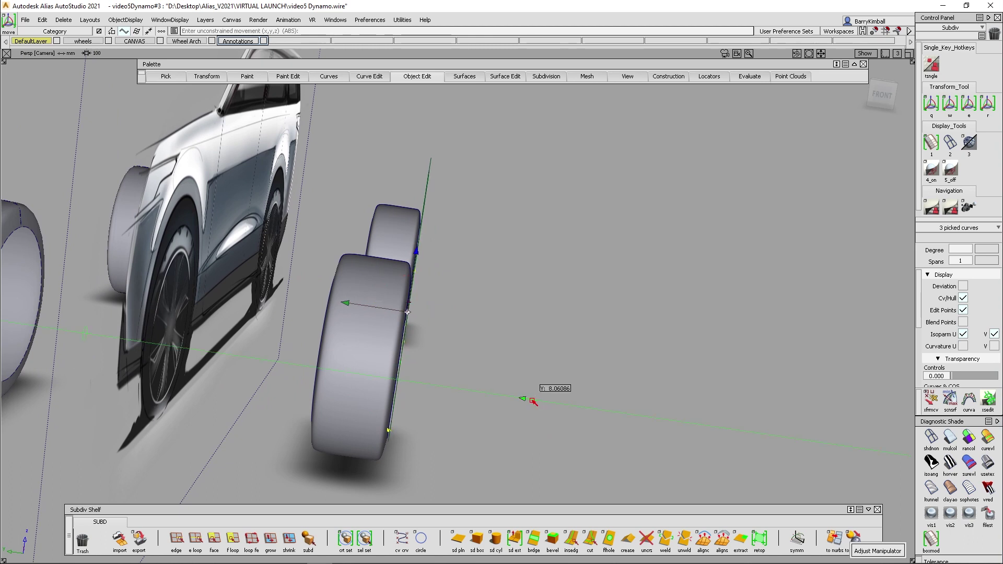
Step: Raise the three picked control curves slightly in Z in the orthographic left view, against the side sketch
left_click_drag(423, 315, 798, 110, "alt+shift")
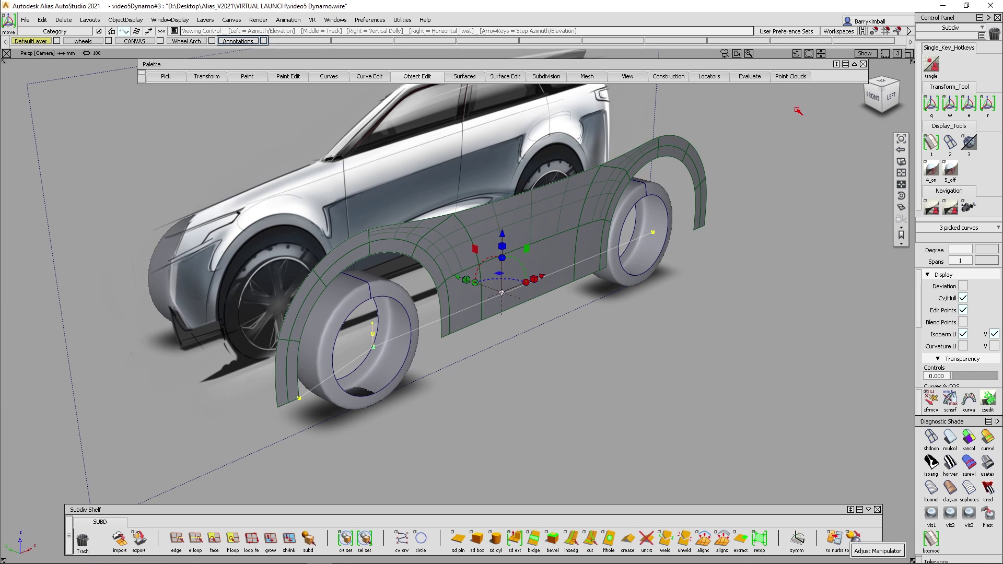
left_click(888, 96)
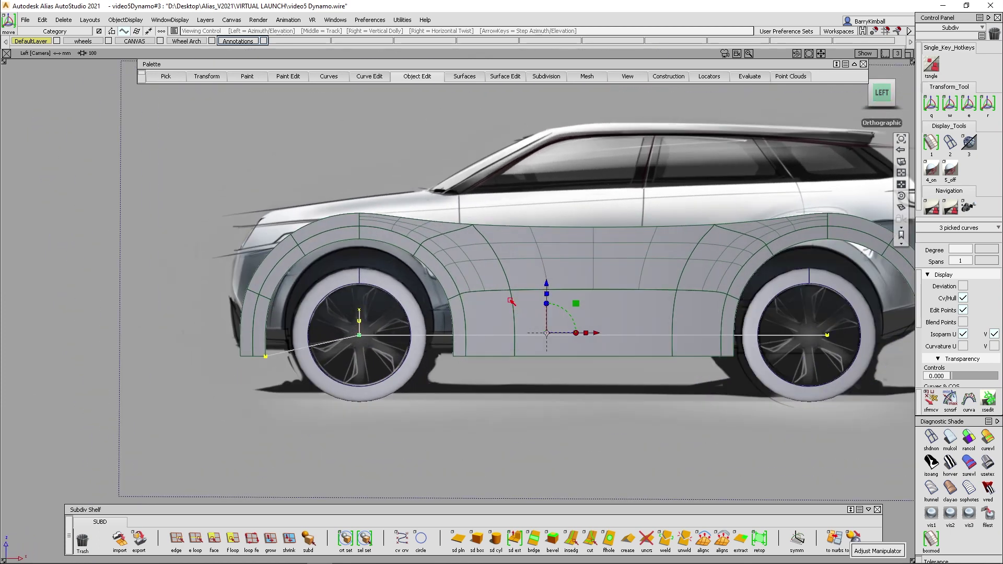
right_click_drag(510, 300, 506, 222, "alt+shift")
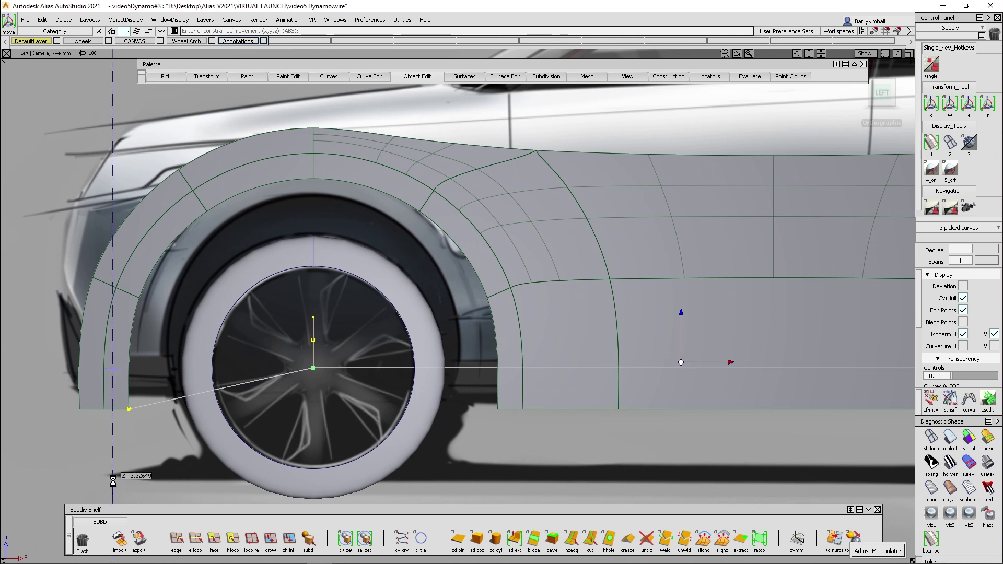
right_click_drag(113, 481, 114, 481)
Step: Move the radius control point inward to tighten the wheel arch around the front wheel opening of the sketch
left_click_drag(102, 422, 131, 441, "ctrl+shift")
middle_click_drag(133, 441, 136, 467)
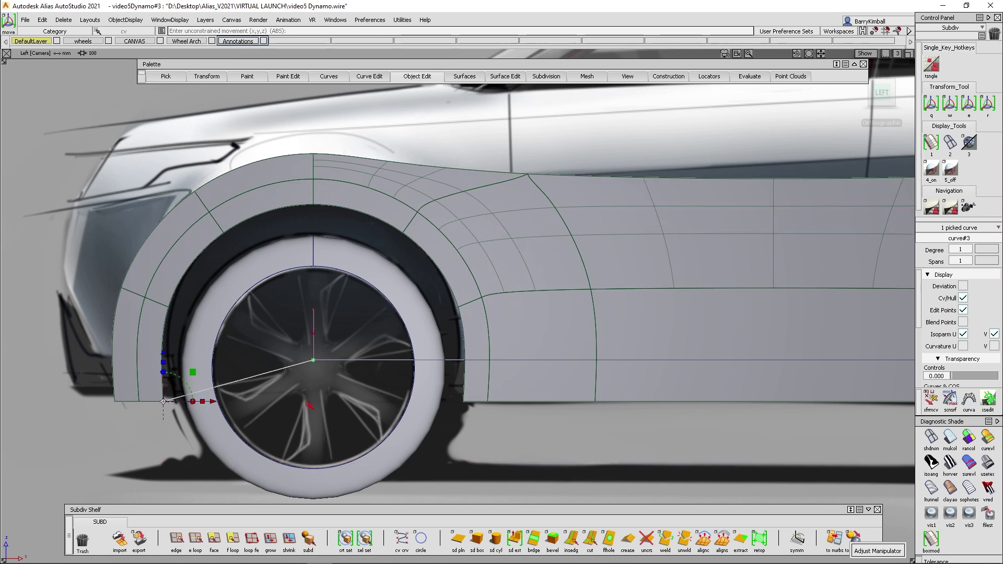
Step: Clear the point selection and pick the three control curves that meet at the front wheel's centre
left_click_drag(304, 381, 274, 363, "ctrl+shift")
left_click_drag(293, 336, 338, 380)
right_click_drag(342, 405, 342, 395, "ctrl+shift")
left_click_drag(342, 394, 340, 340, "ctrl+shift")
left_click(325, 356, "ctrl+shift")
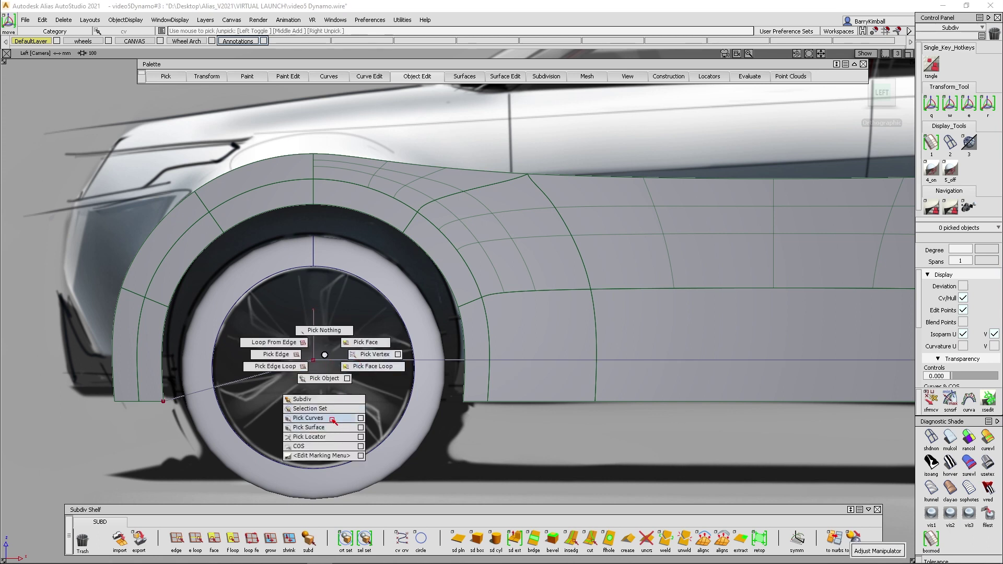
left_click_drag(333, 421, 332, 421, "ctrl+shift")
left_click_drag(324, 382, 327, 386)
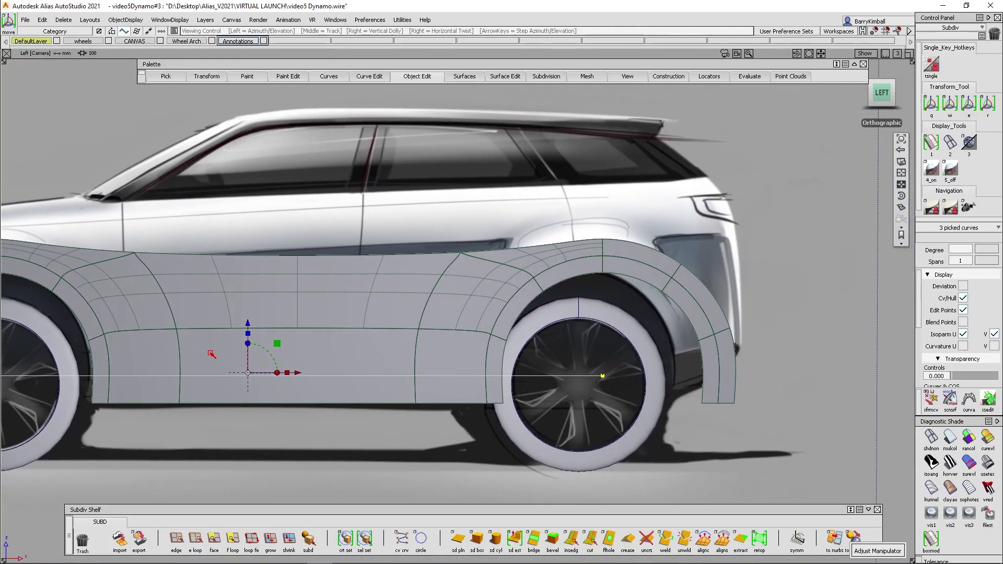
Step: Pick the control point at the rear wheel and move it forward in X to centre the rear arch over the rear wheel
left_click_drag(522, 409, 646, 411, "ctrl+shift")
middle_click_drag(648, 410, 683, 398, "ctrl+shift")
middle_click_drag(758, 423, 748, 424)
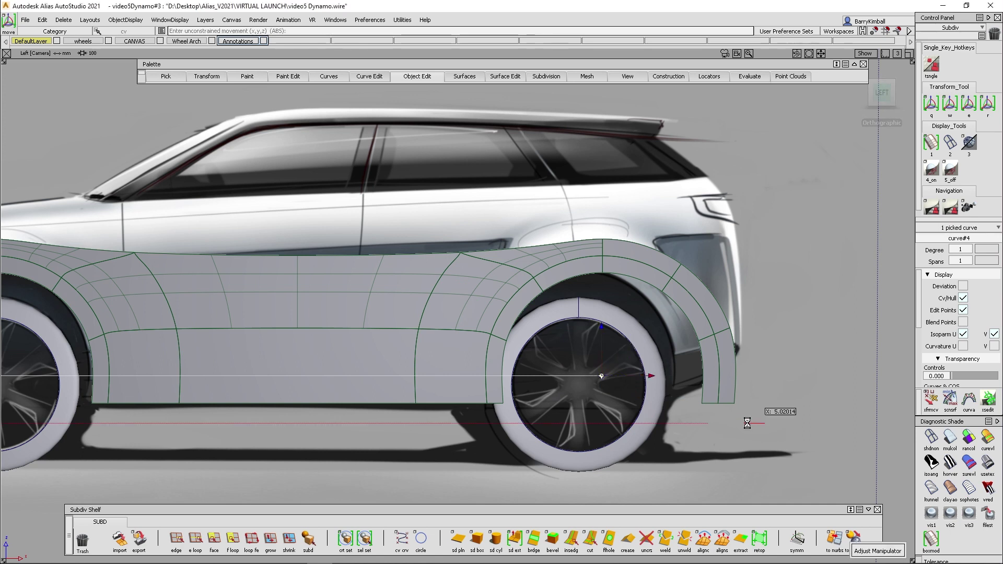
mouse_move(747, 424)
left_mouse_down()
mouse_move(725, 423)
mouse_move(734, 425)
left_mouse_up()
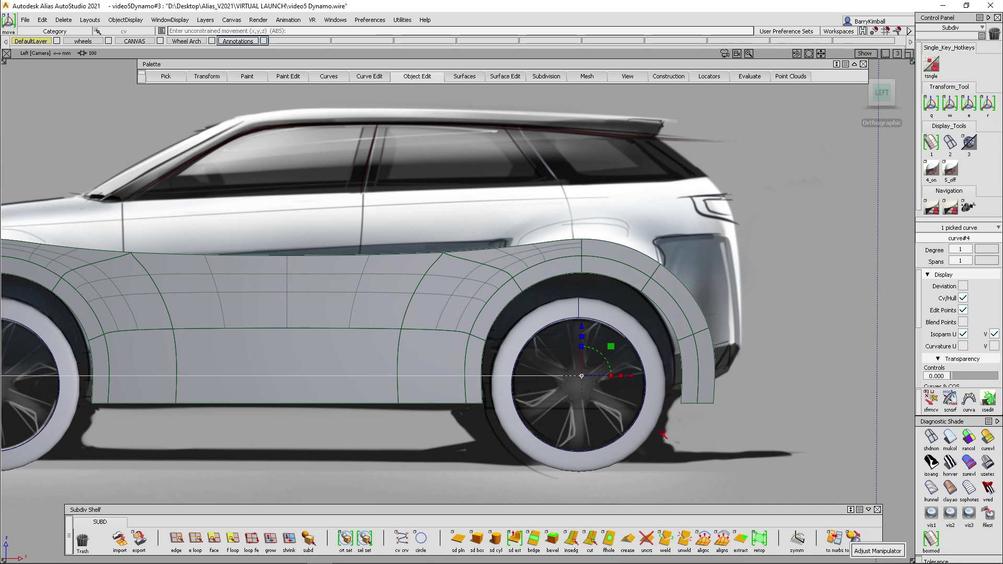
left_click_drag(662, 434, 662, 432)
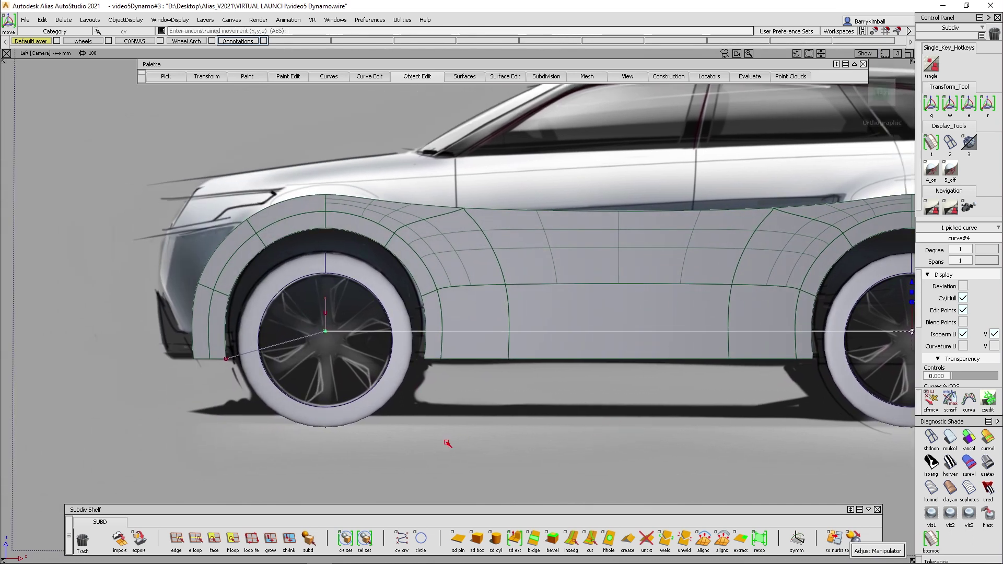
Step: Rebuild the slanted control curve from the front wheel's centre to the front of the arch at degree 2
right_click_drag(386, 297, 384, 298, "alt+shift")
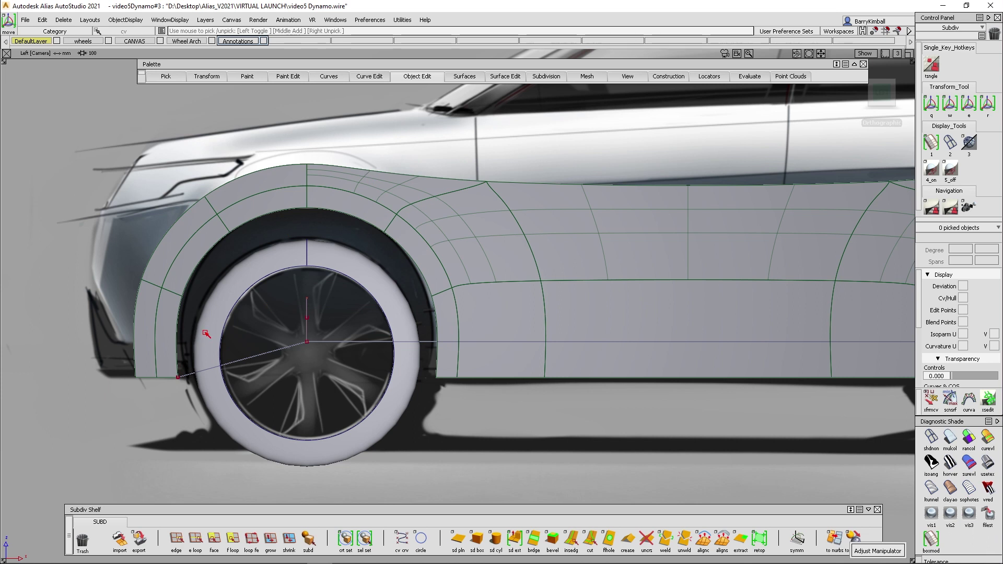
left_click(239, 348, "ctrl+shift")
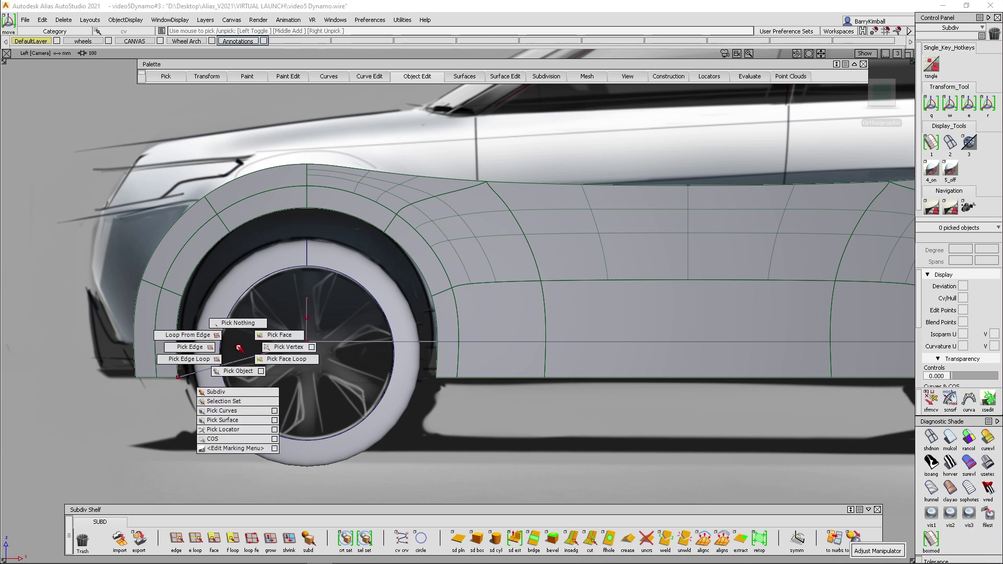
left_click_drag(240, 348, 234, 411, "ctrl+shift")
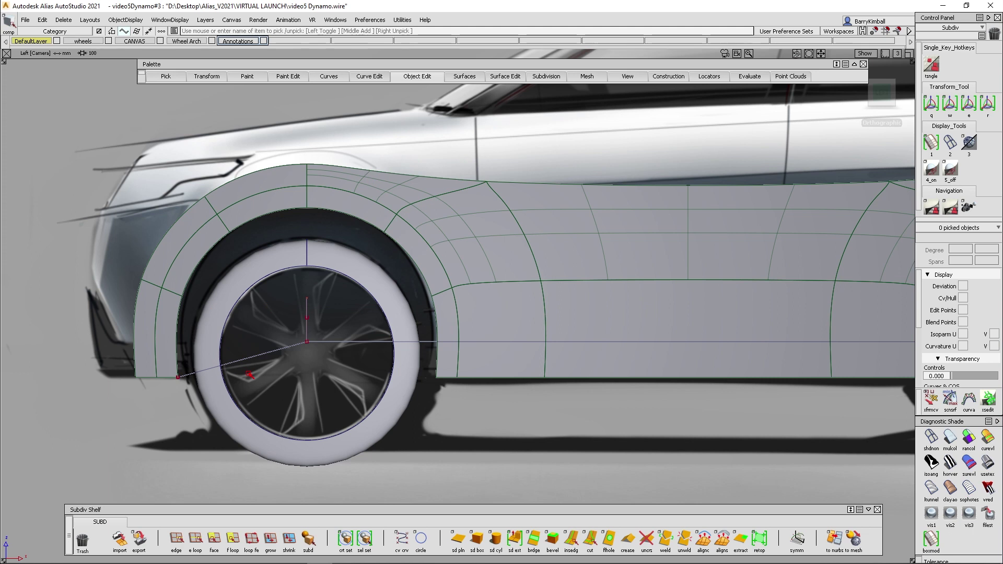
left_click(252, 339)
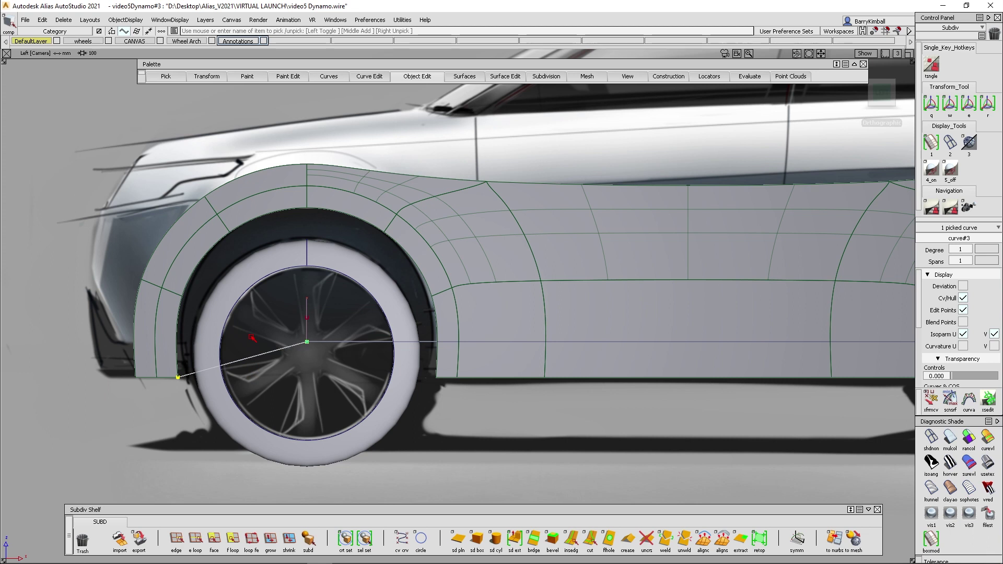
key("d")
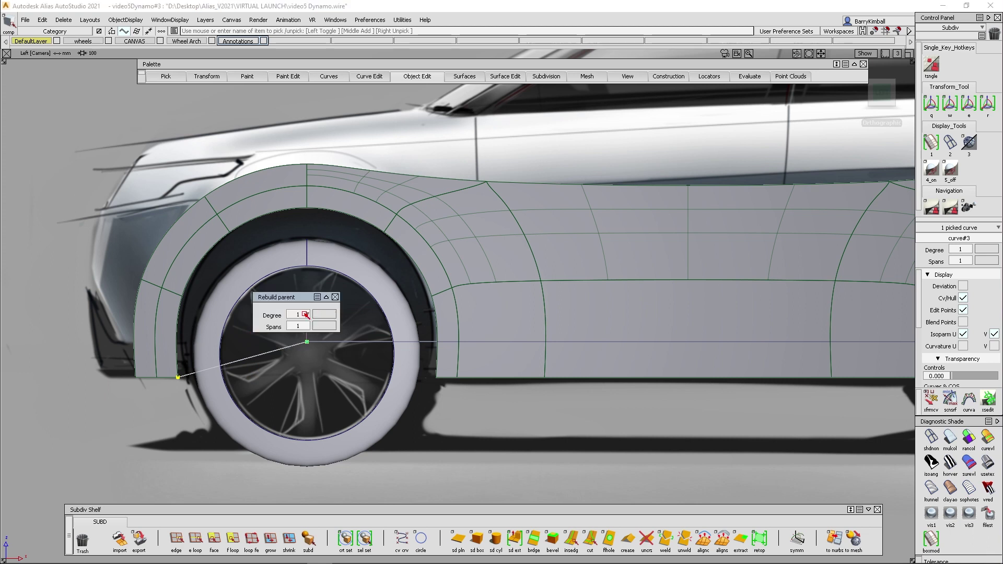
left_click_drag(305, 315, 305, 363)
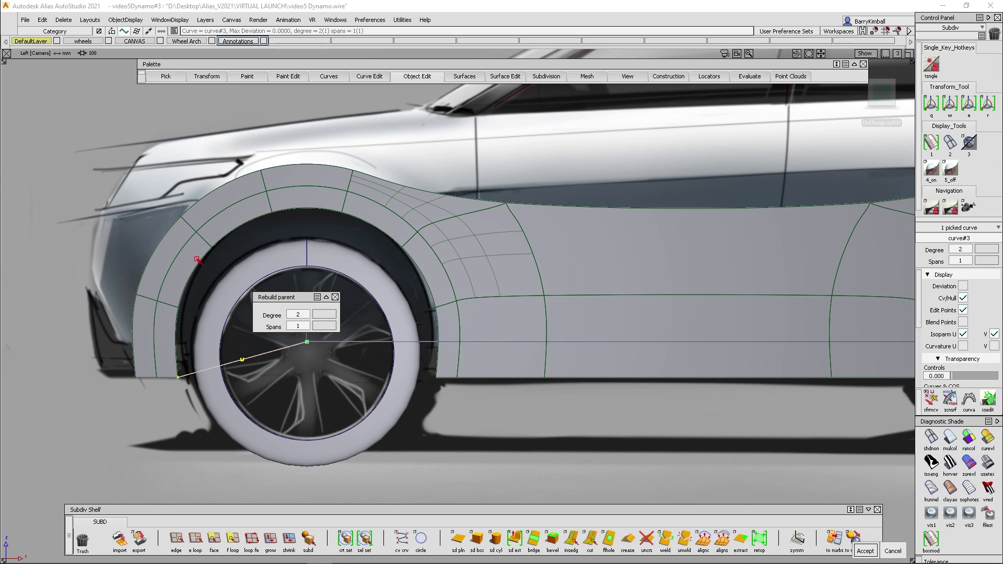
Step: Try degree 3 on the slanted control curve, return it to degree 2 and clear the selection
left_click_drag(306, 315, 312, 374)
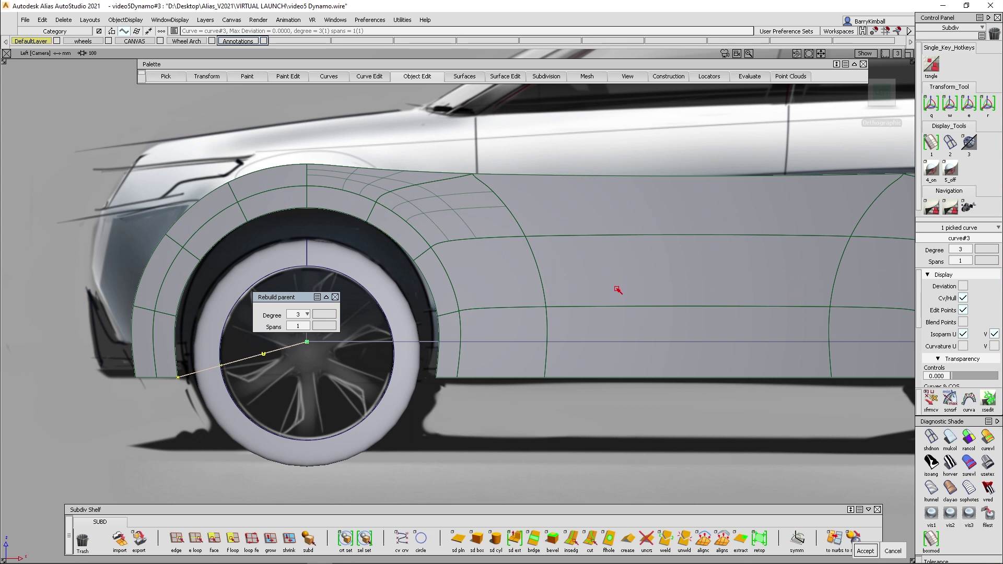
left_click(307, 316)
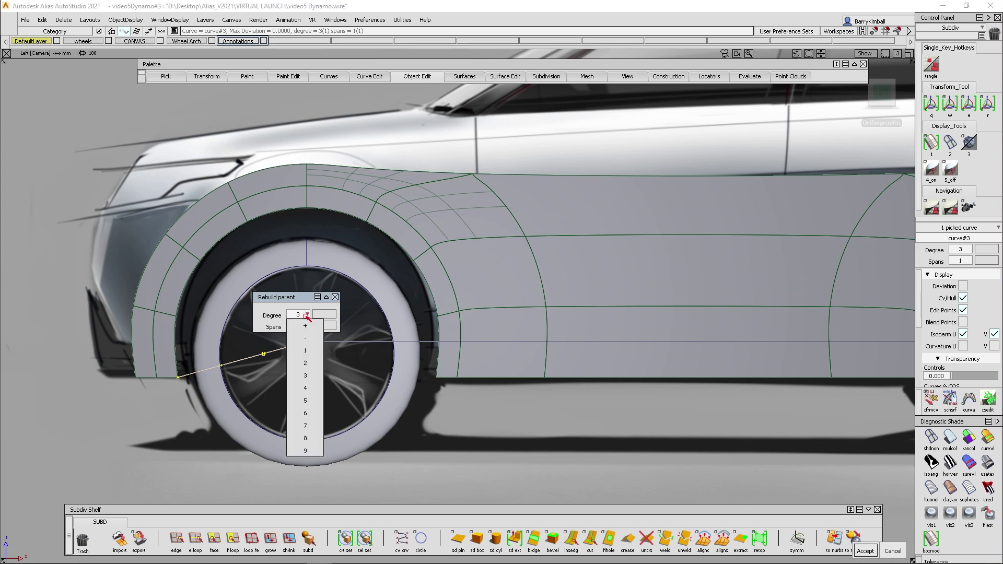
left_click(308, 362)
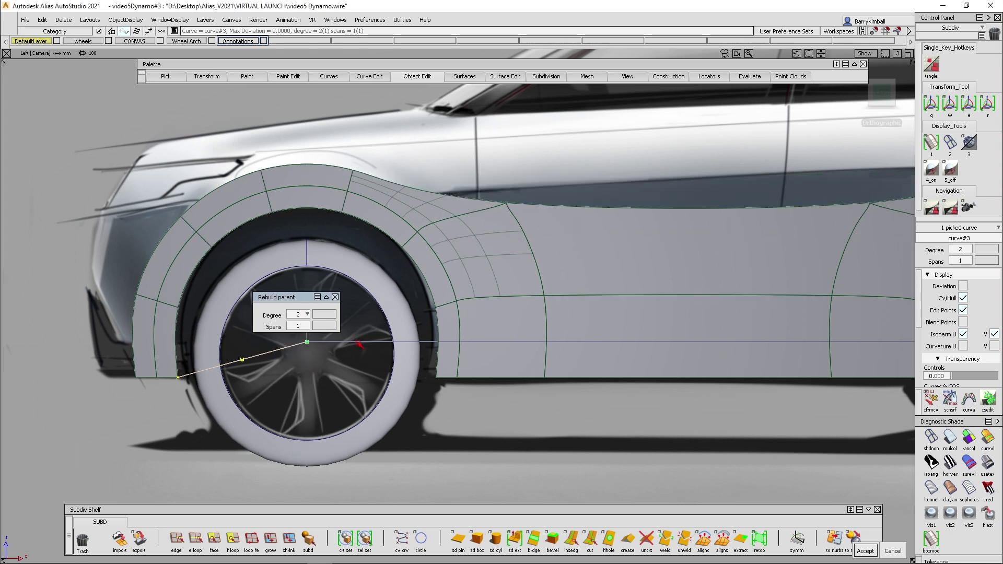
key("Escape")
left_click_drag(329, 392, 329, 366, "ctrl+shift")
Step: Try degree 3 on the short vertical control curve at the front wheel's centre, and return it to degree 2
left_click(300, 330, "ctrl+shift")
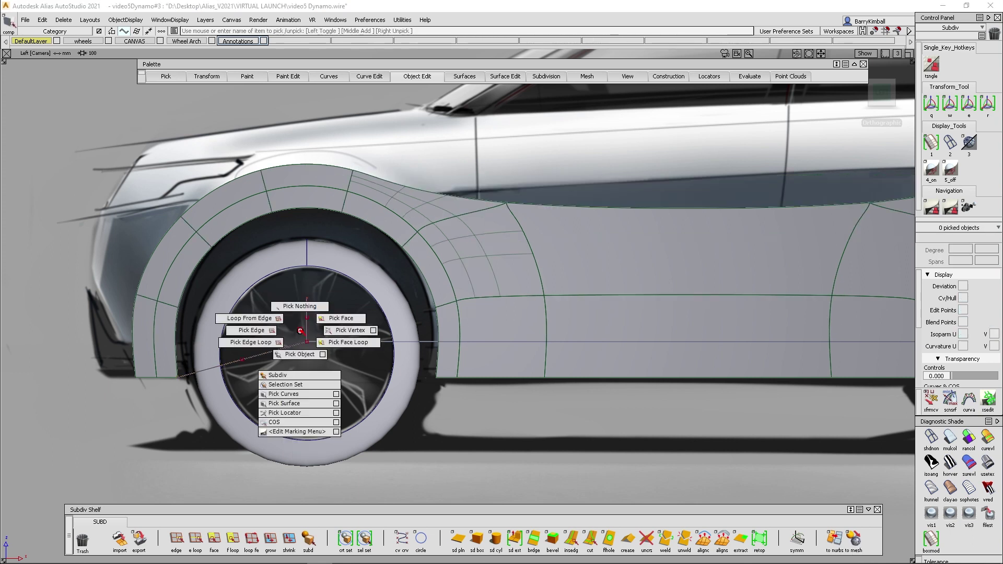
left_click(293, 316, "ctrl+shift")
left_click_drag(293, 315, 285, 367, "ctrl+shift")
left_click(313, 312)
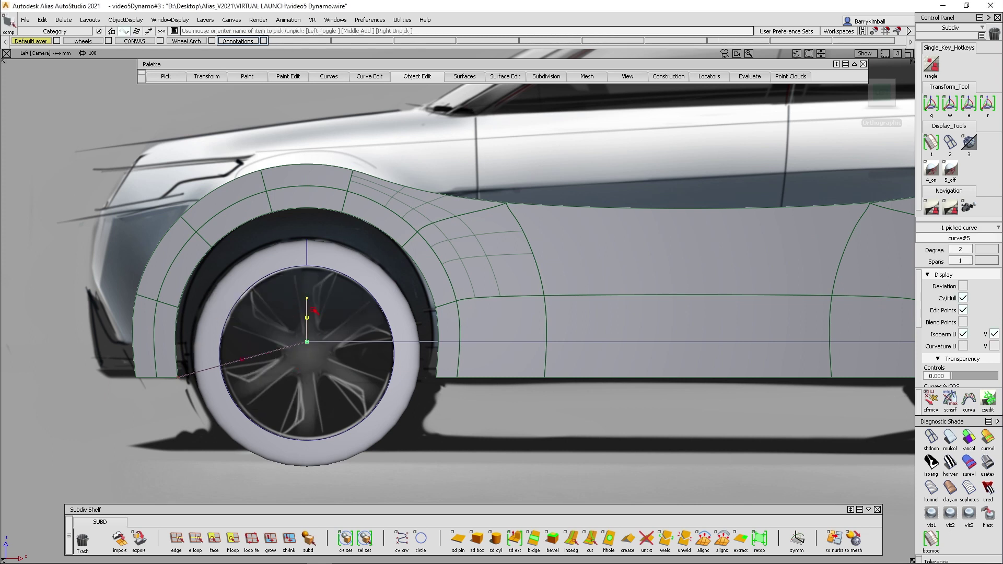
key("d")
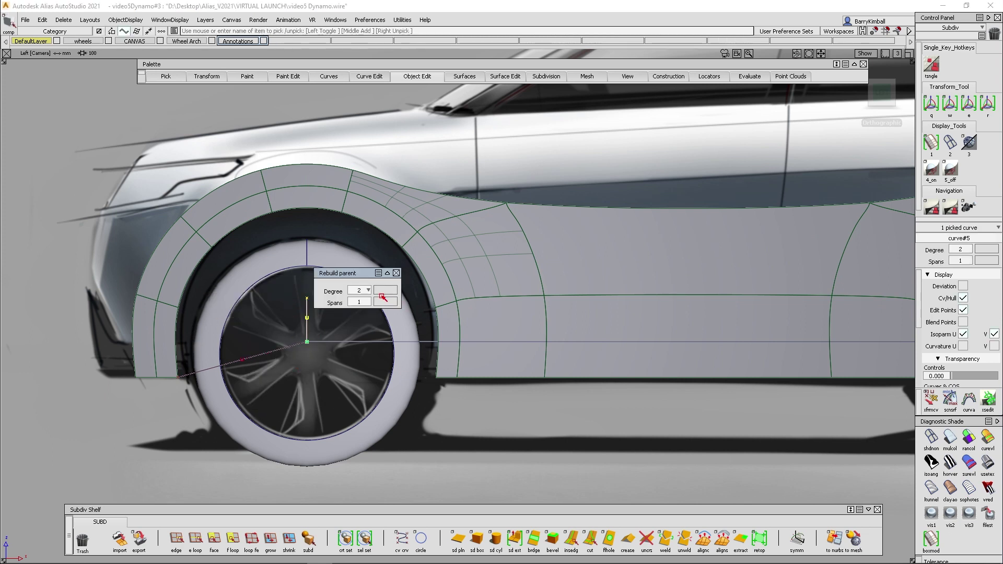
left_click(368, 291)
left_click(365, 302)
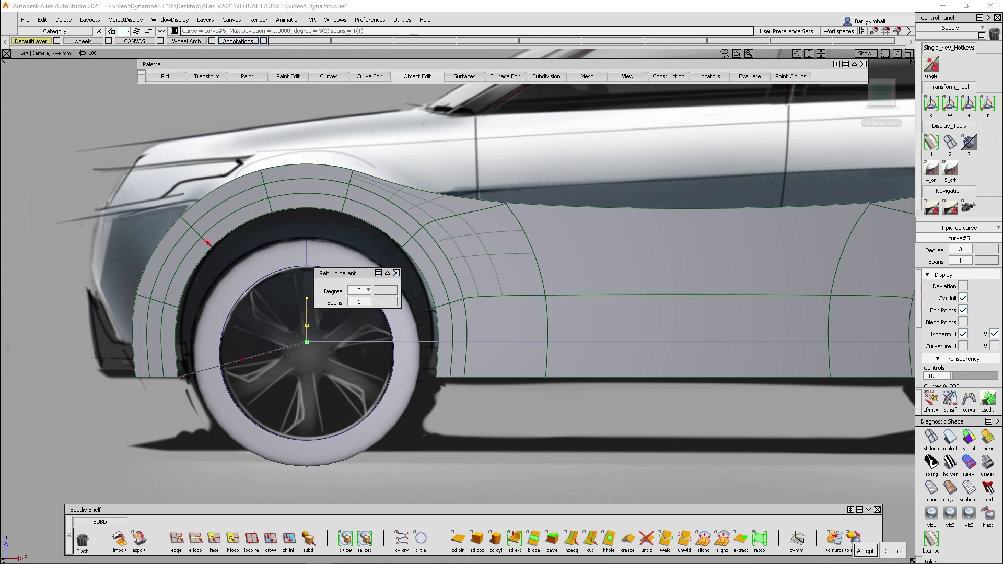
left_click(368, 291)
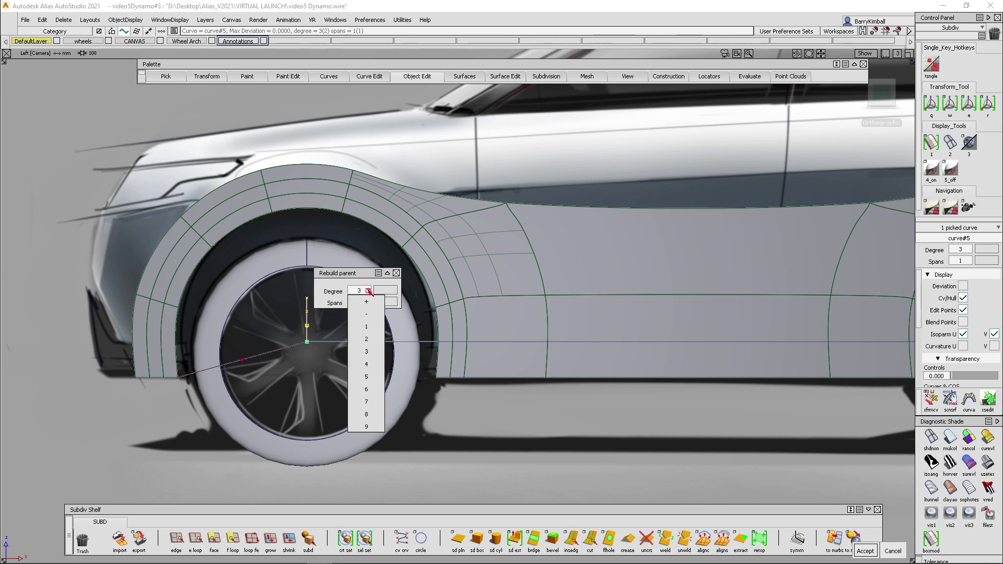
left_click(372, 337)
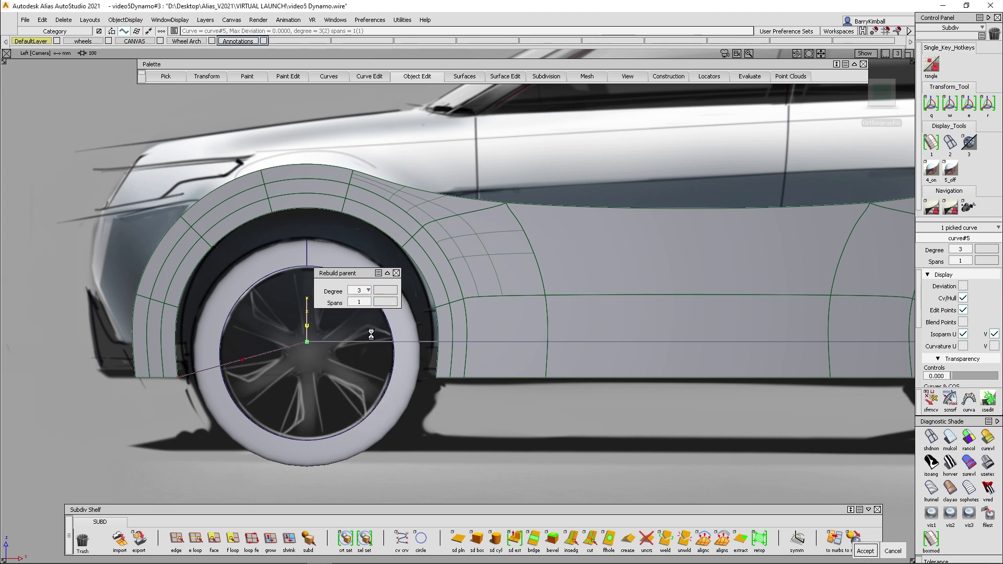
left_click_drag(372, 336, 389, 406, "ctrl+shift")
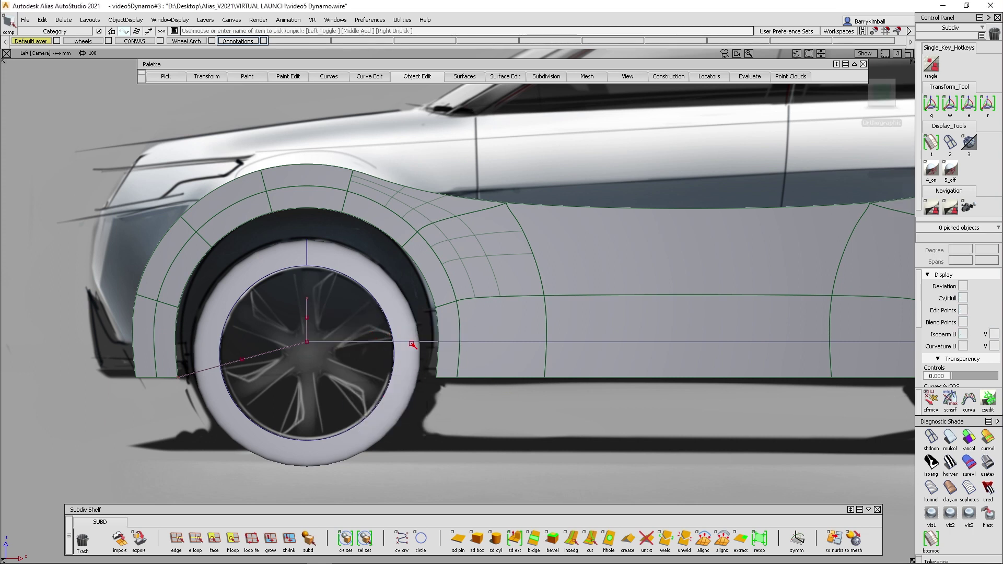
Step: Try rebuilding the long horizontal control curve between the wheel centres at degree 4, and clear the selection
left_click(450, 342)
right_click_drag(520, 342, 591, 381, "alt+shift")
middle_click_drag(592, 382, 413, 394, "alt+shift")
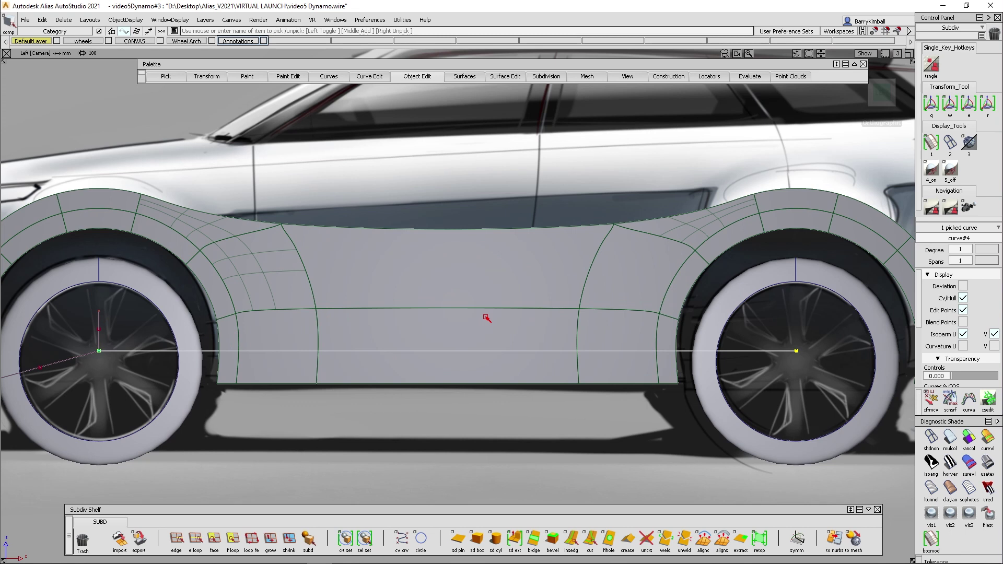
key("ctrl+r")
left_click(540, 297)
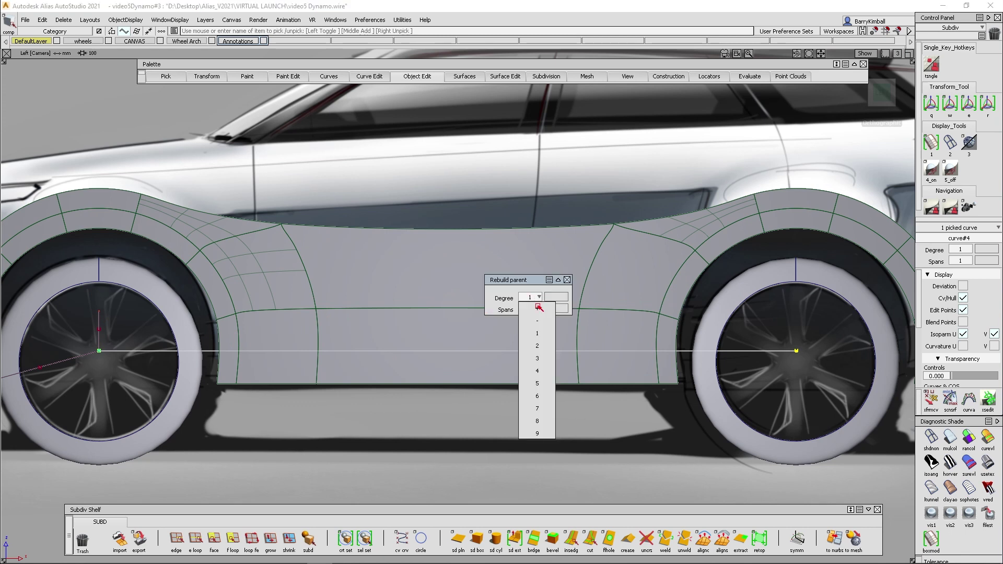
left_click(539, 367)
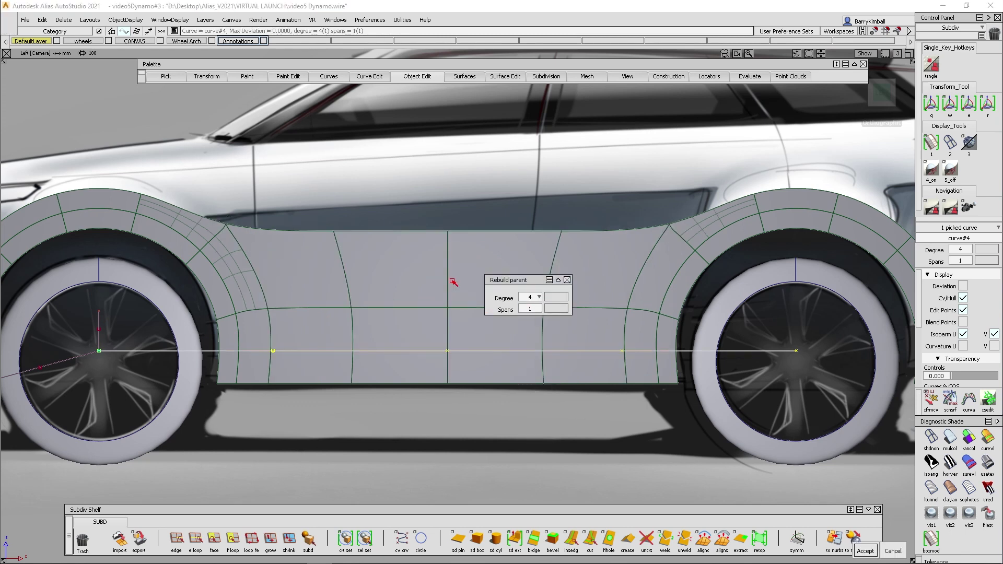
left_click(567, 281)
left_click_drag(535, 300, 538, 227, "ctrl+shift")
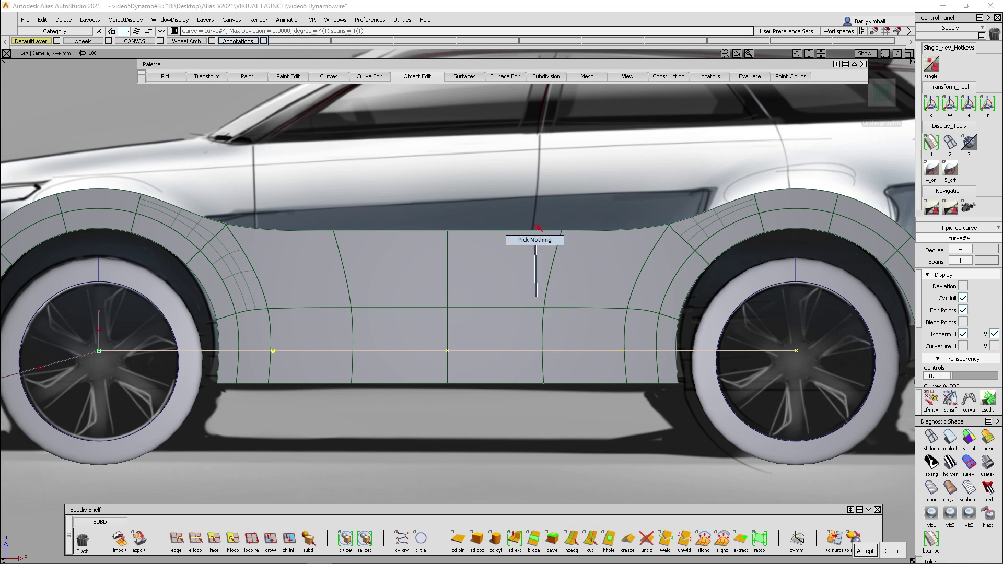
Step: Add the Import File tool to the SUBD shelf as a custom tool
left_click_drag(462, 324, 501, 290, "alt+shift")
key("F8")
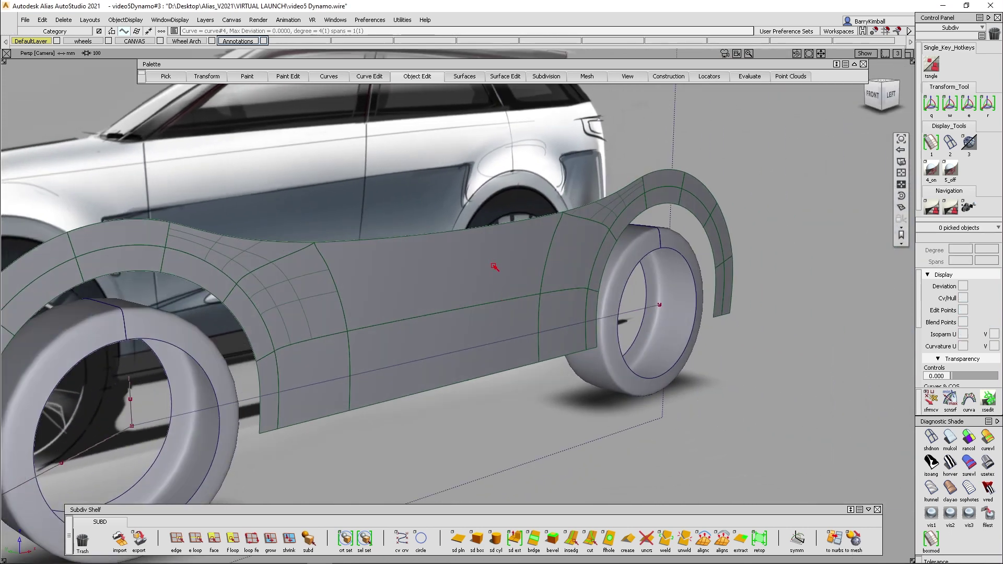
right_click_drag(495, 269, 493, 294, "alt+shift")
left_click_drag(493, 293, 428, 314, "alt+shift")
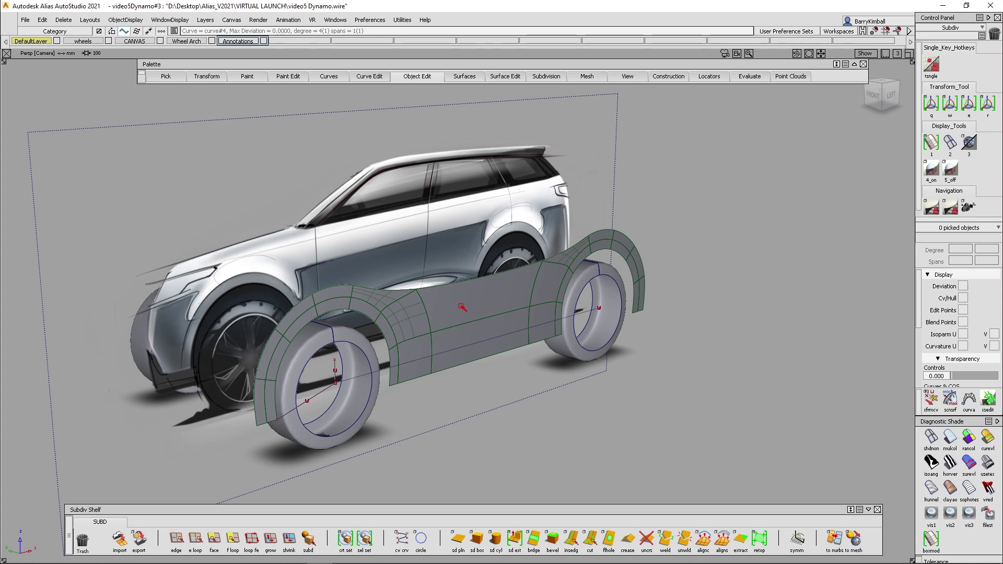
left_click(26, 19)
mouse_move(35, 133)
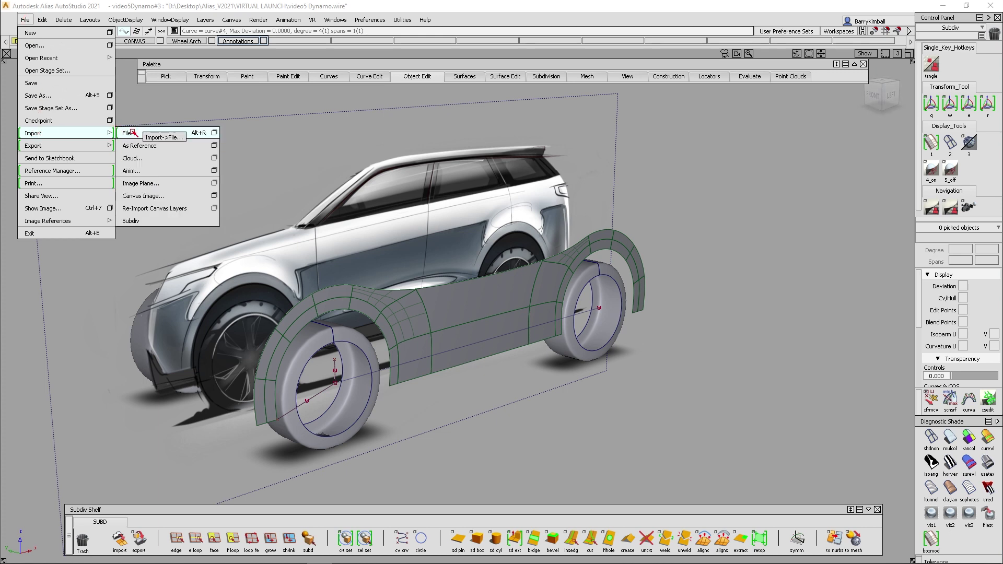
middle_click_drag(133, 133, 872, 539)
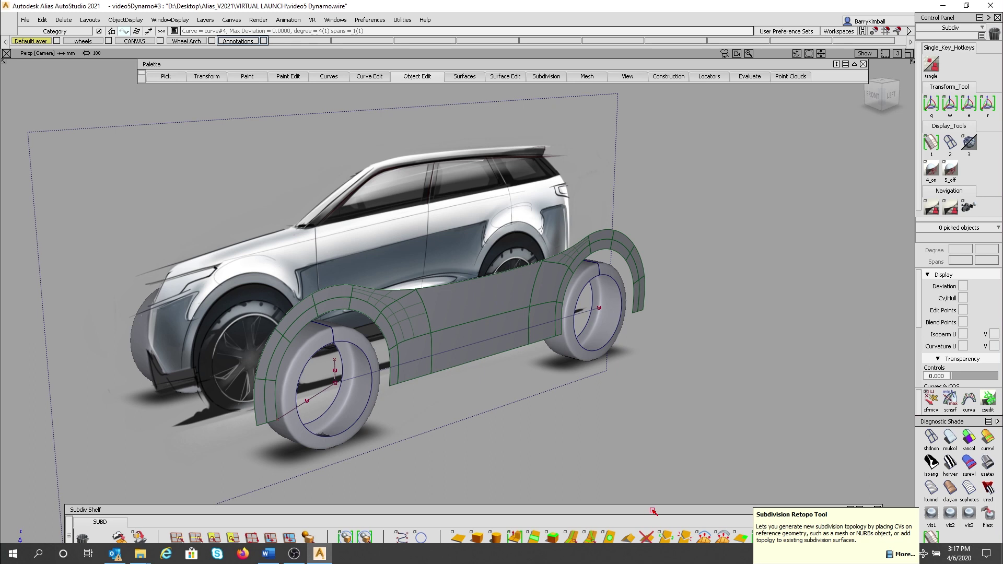
left_click(869, 509)
mouse_move(847, 548)
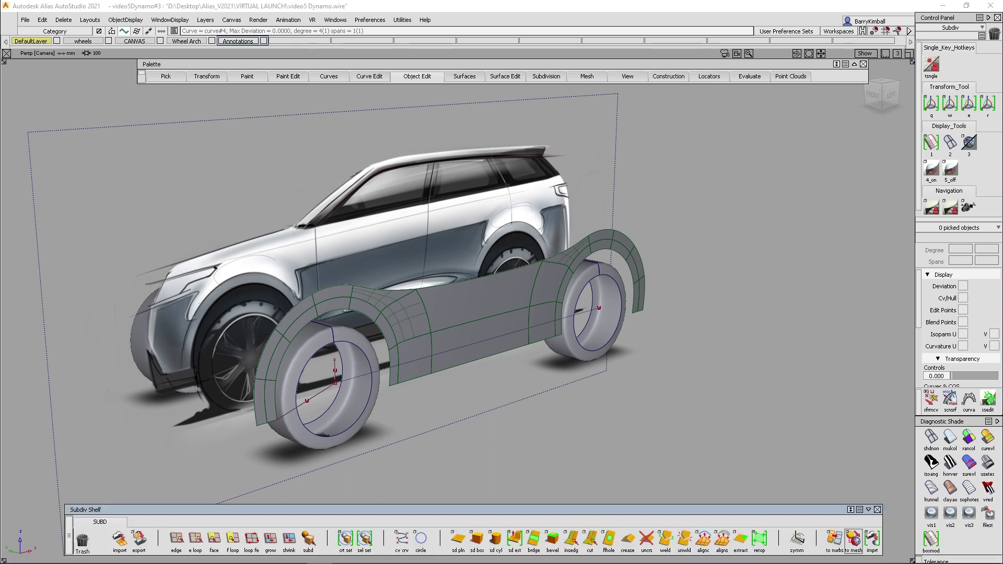
Step: Rename the new import tool on the shelf, setting both its label and title to "whl arch"
double_click(872, 539)
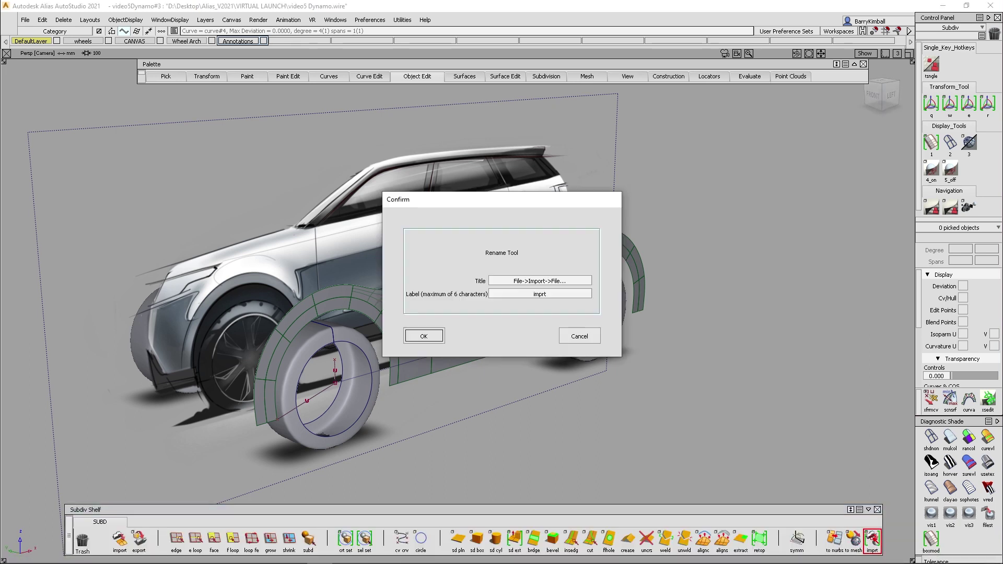
left_click(557, 293)
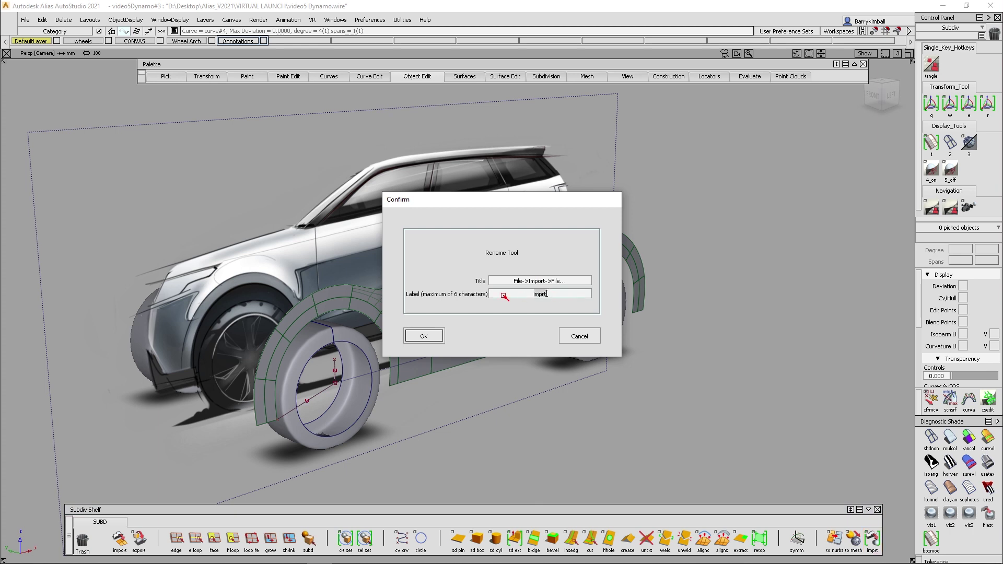
type("WHL ARCH")
key("Return")
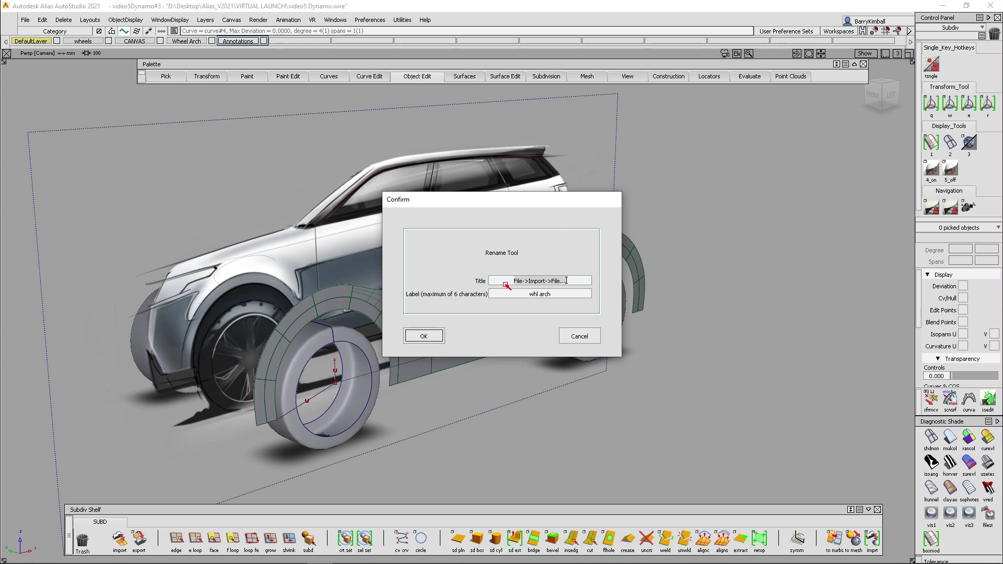
type("whl arch")
key("Return")
left_click(441, 340)
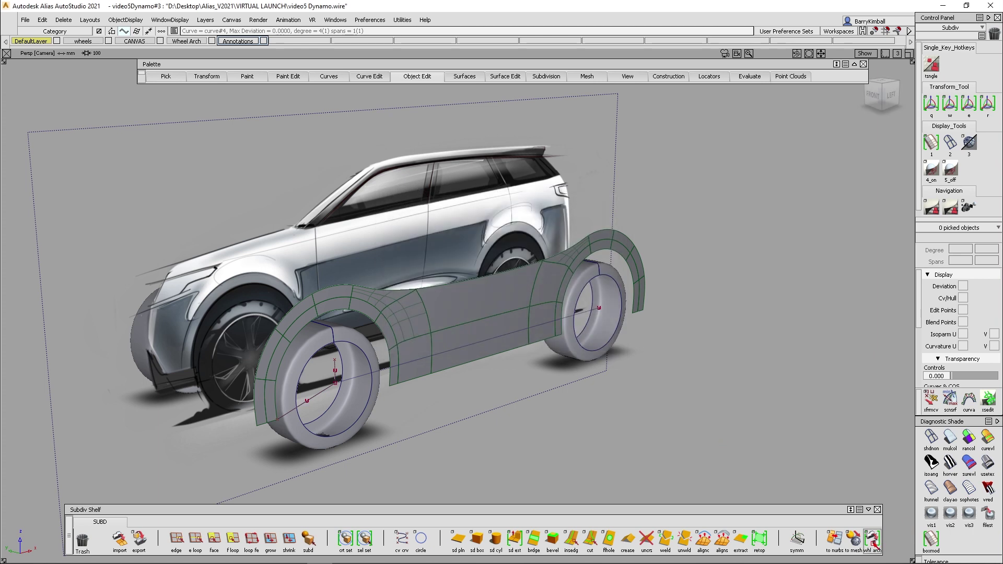
Step: Launch the whl arch import tool to check which sample folder it opens, and cancel the import
left_click(873, 540)
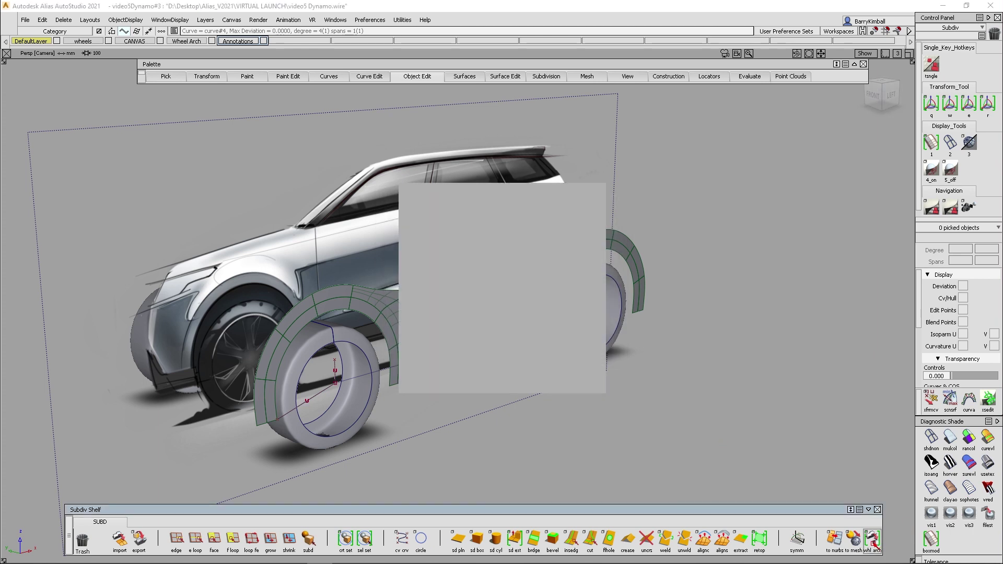
left_click(537, 382)
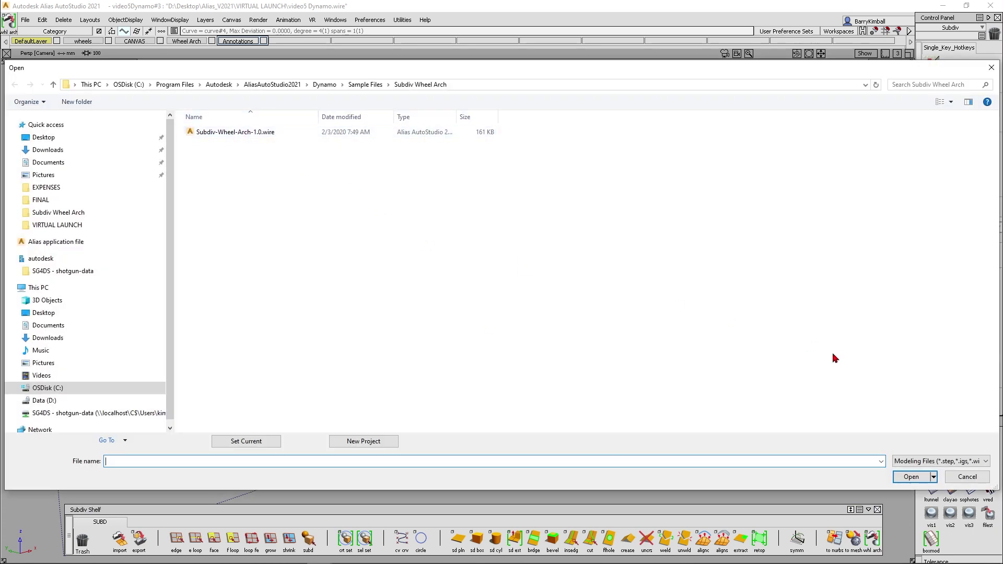
left_click(967, 477)
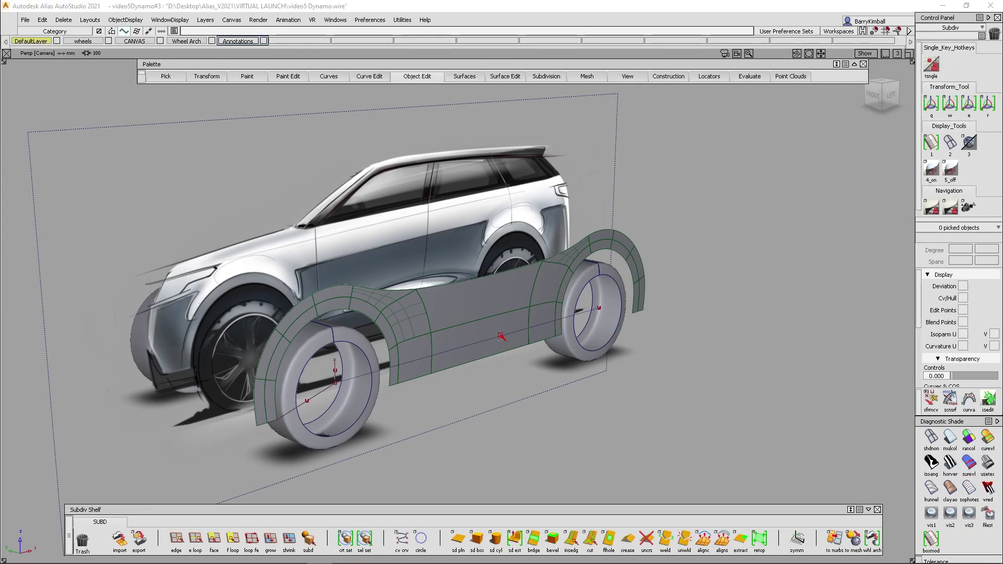
Step: Pick the wheel arch subdivision body and open the options for exporting the active object as Subdiv
left_click_drag(497, 337, 498, 363, "ctrl+shift")
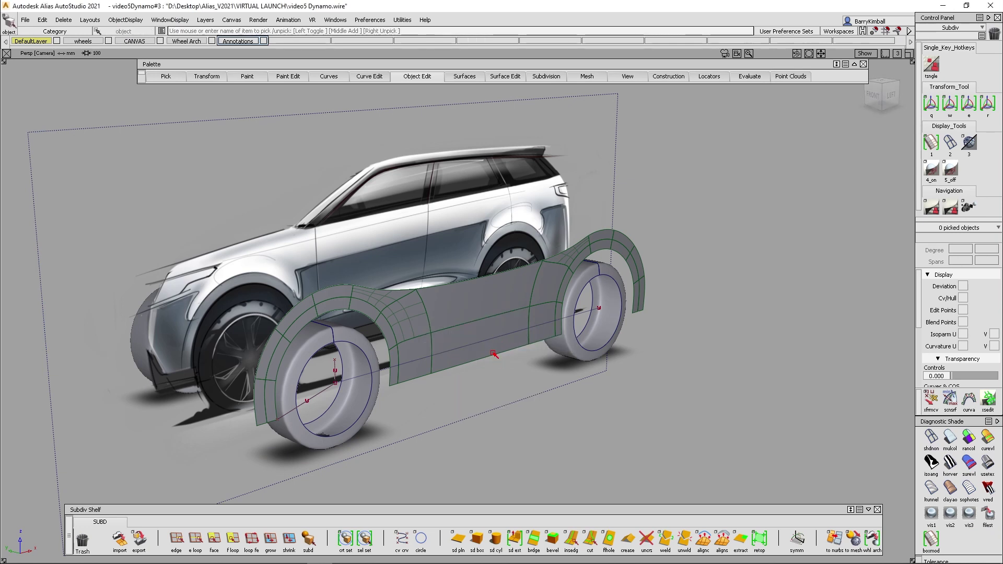
left_click(494, 354)
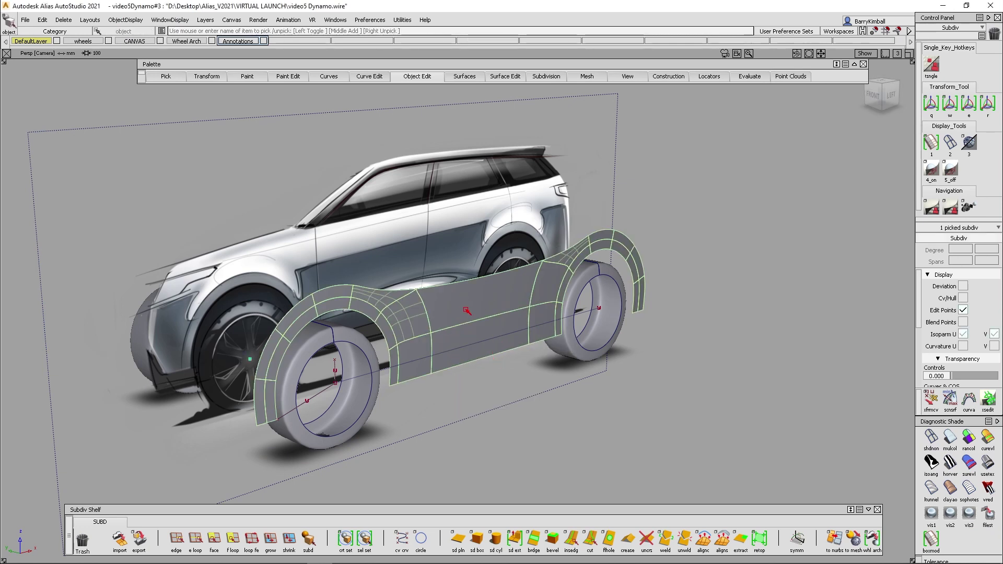
left_click(25, 19)
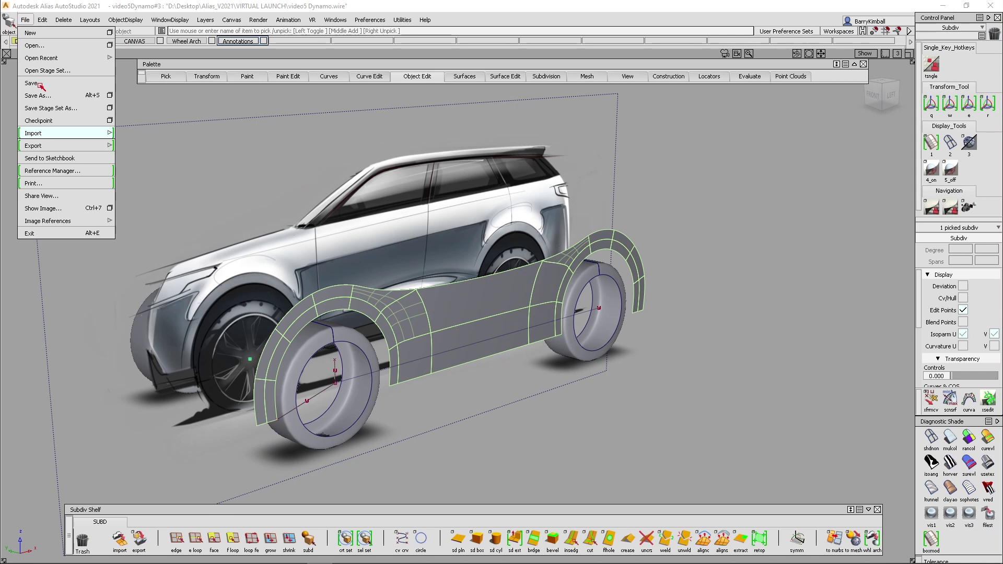
mouse_move(63, 145)
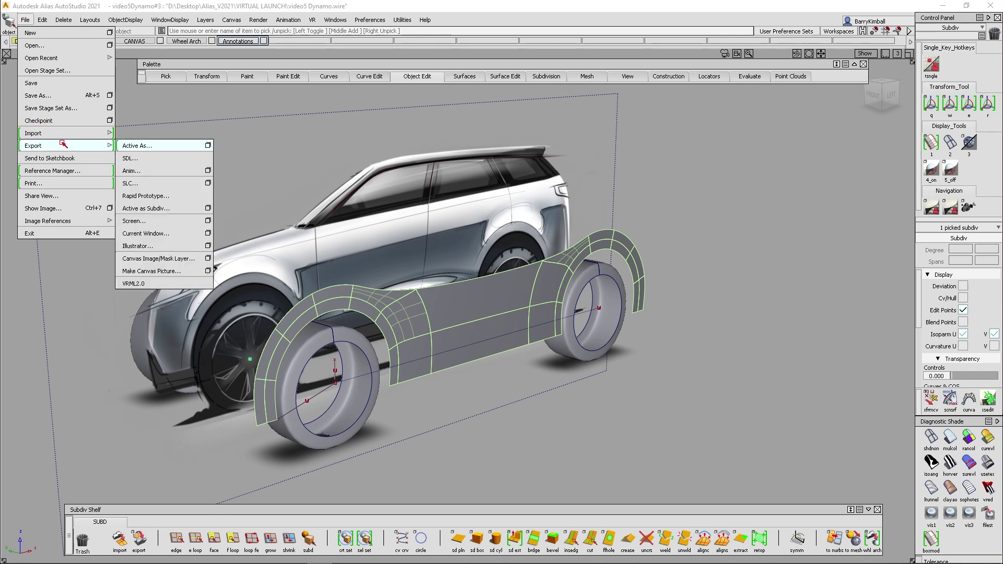
left_click(207, 208)
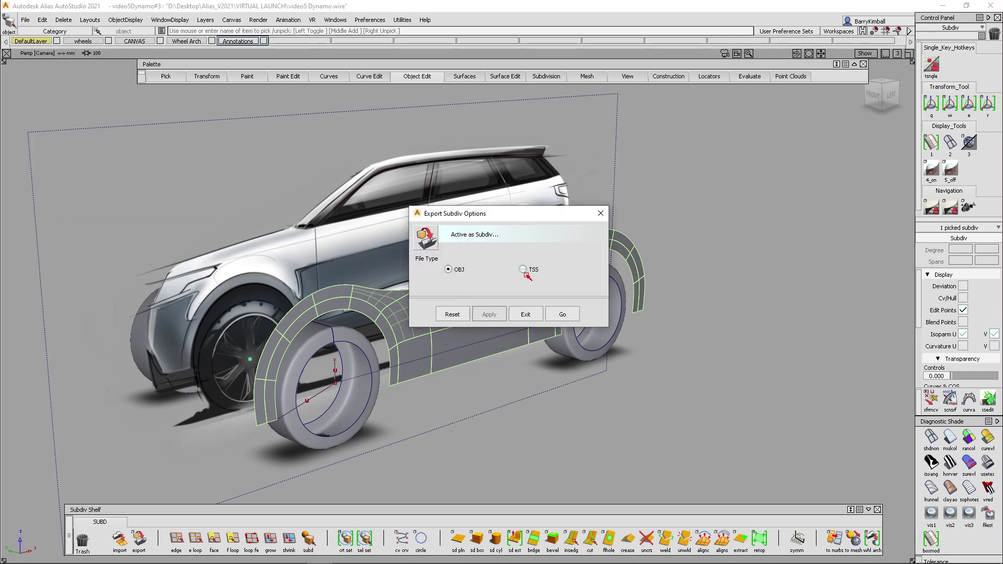